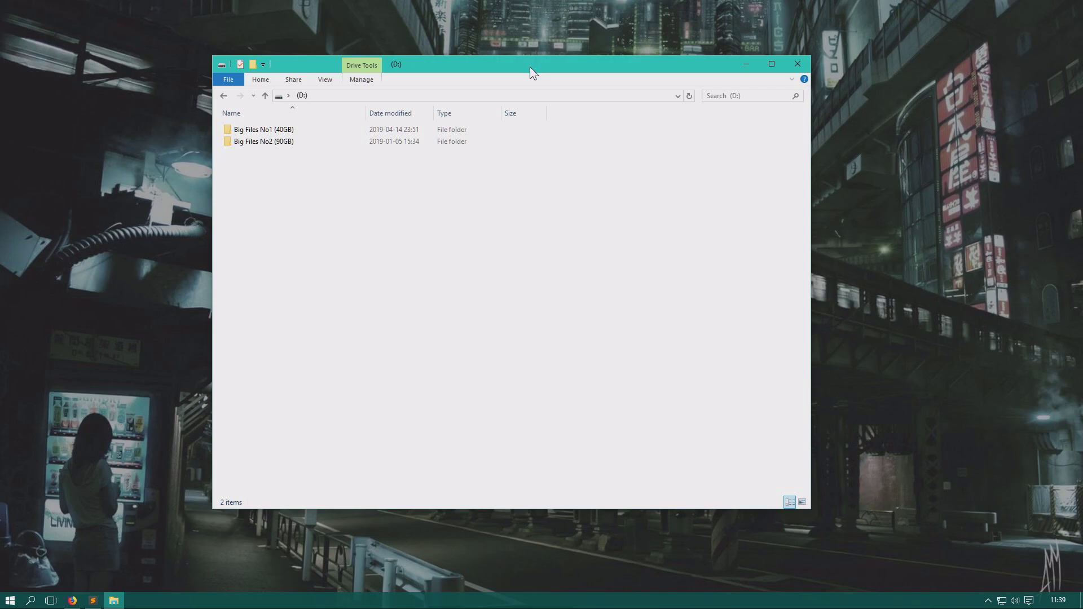
pyautogui.click(293, 130)
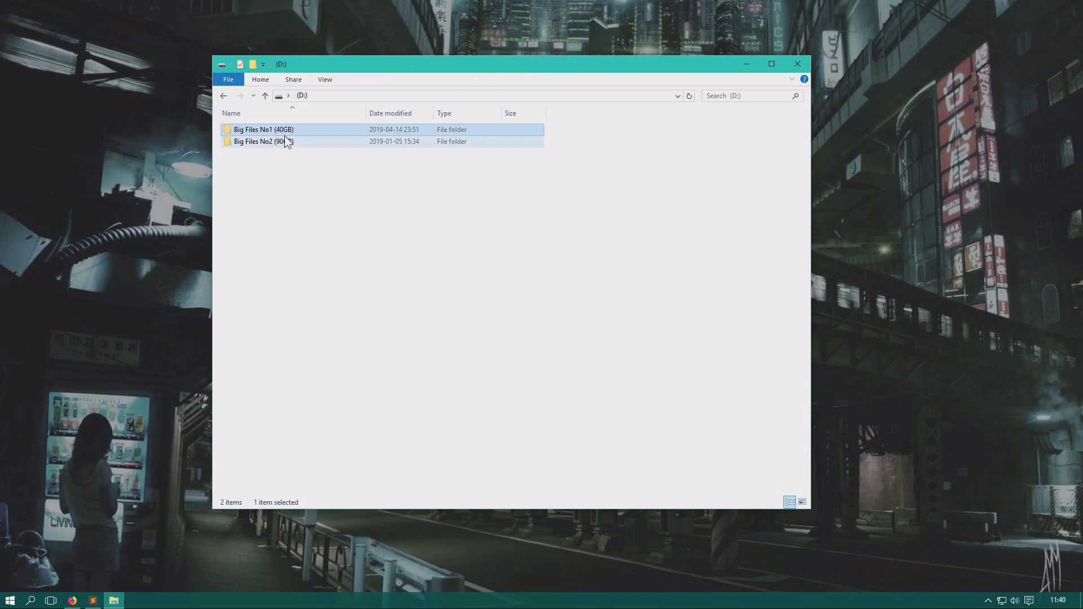
pyautogui.click(290, 142)
pyautogui.moveTo(306, 144)
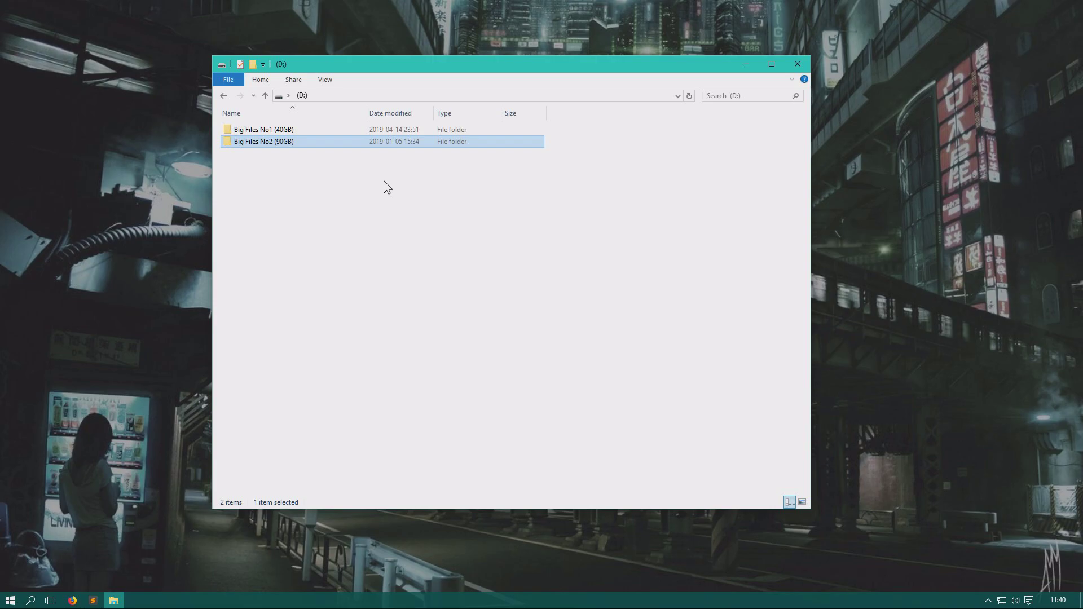
pyautogui.click(291, 130)
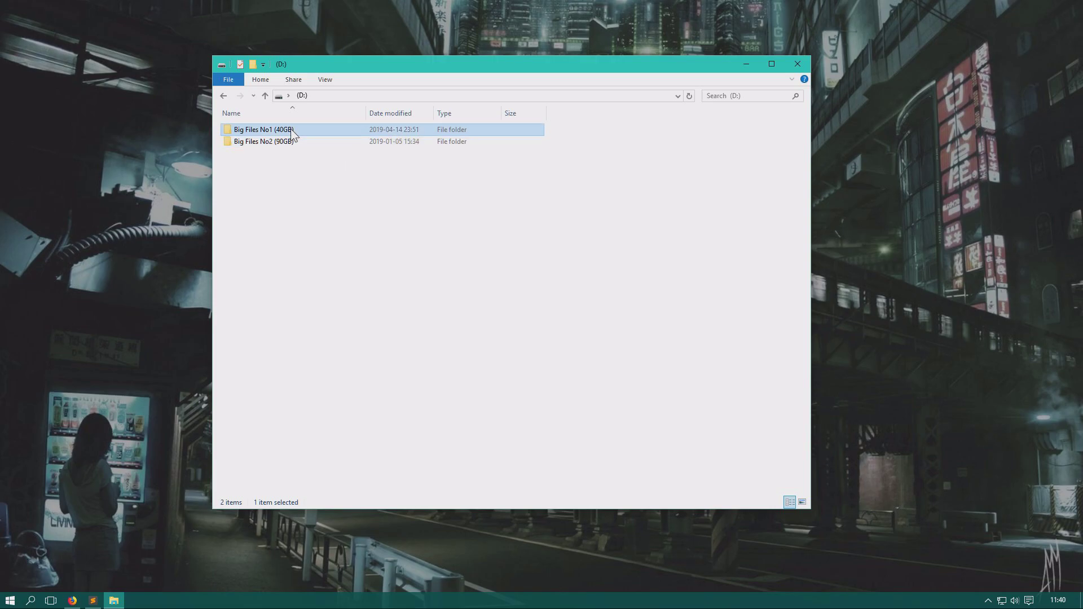
pyautogui.moveTo(291, 133)
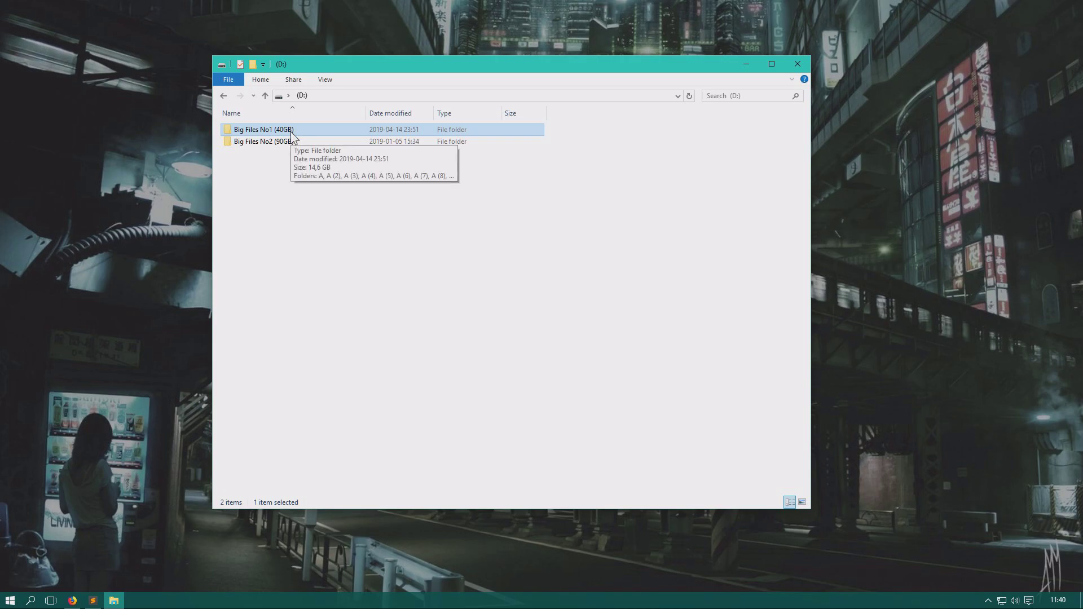
pyautogui.doubleClick(291, 130)
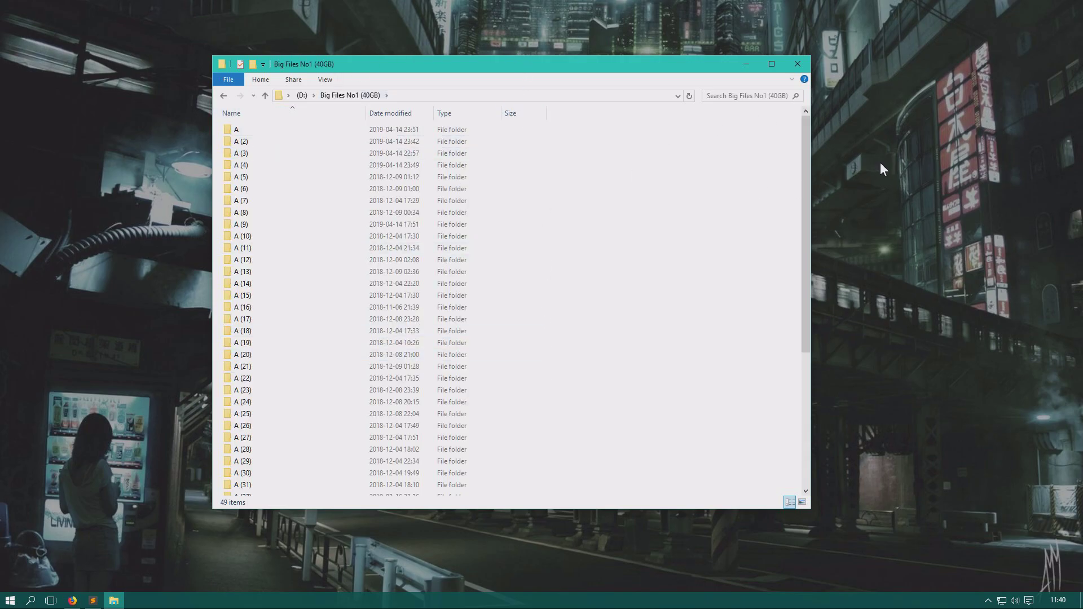
pyautogui.moveTo(808, 145); pyautogui.dragTo(781, 312)
pyautogui.doubleClick(276, 375)
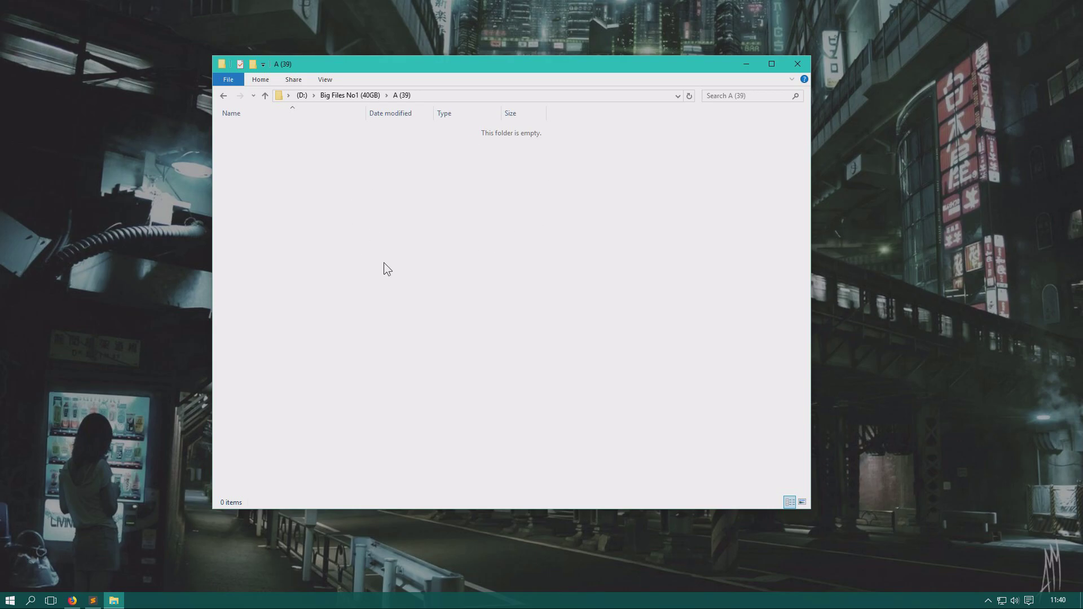
pyautogui.click(358, 97)
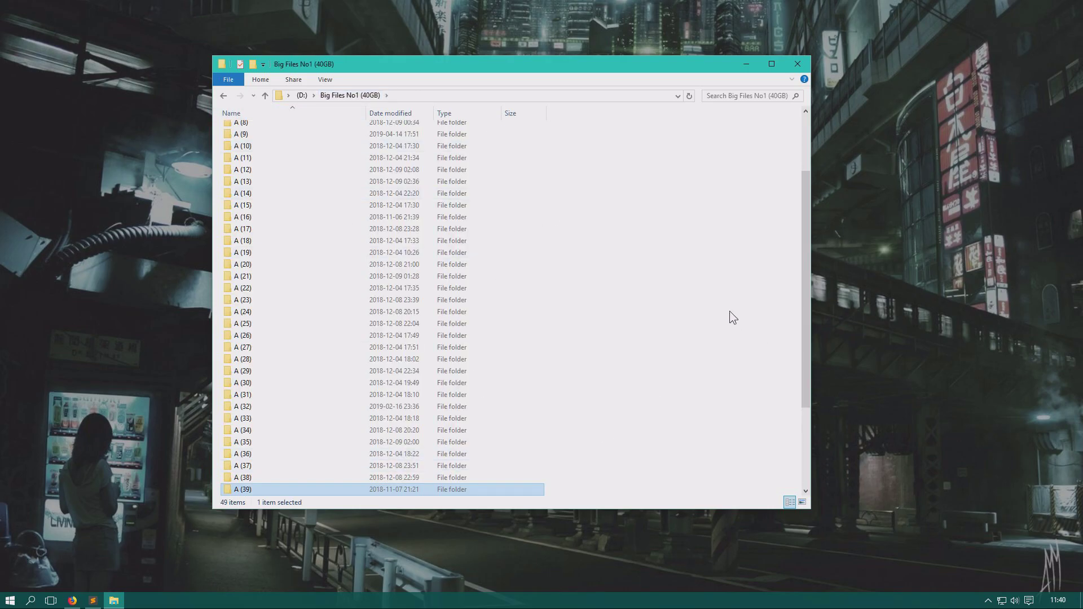
pyautogui.click(302, 96)
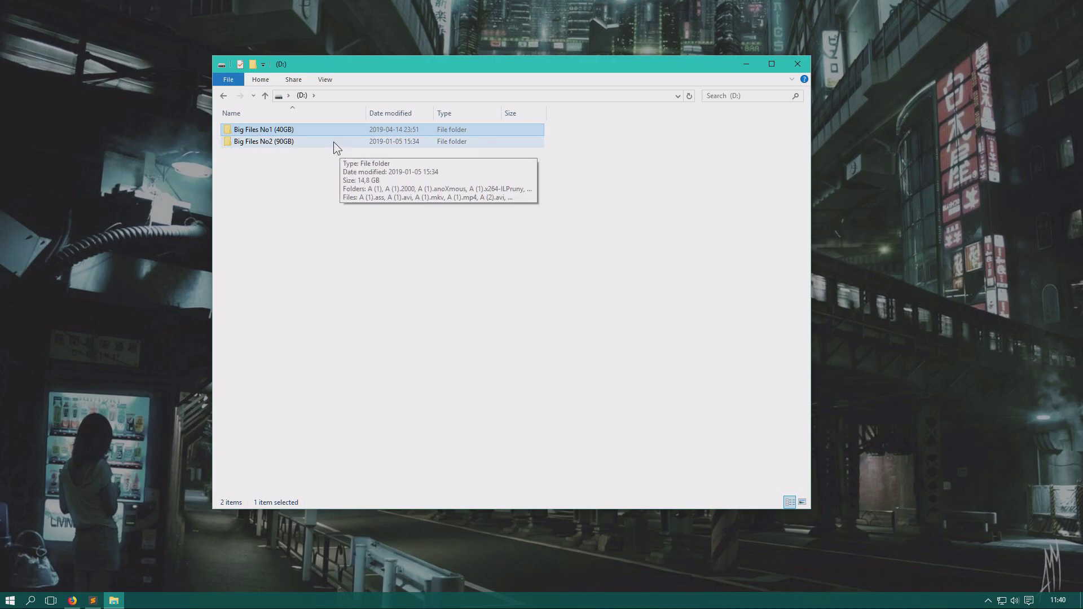
pyautogui.moveTo(304, 131)
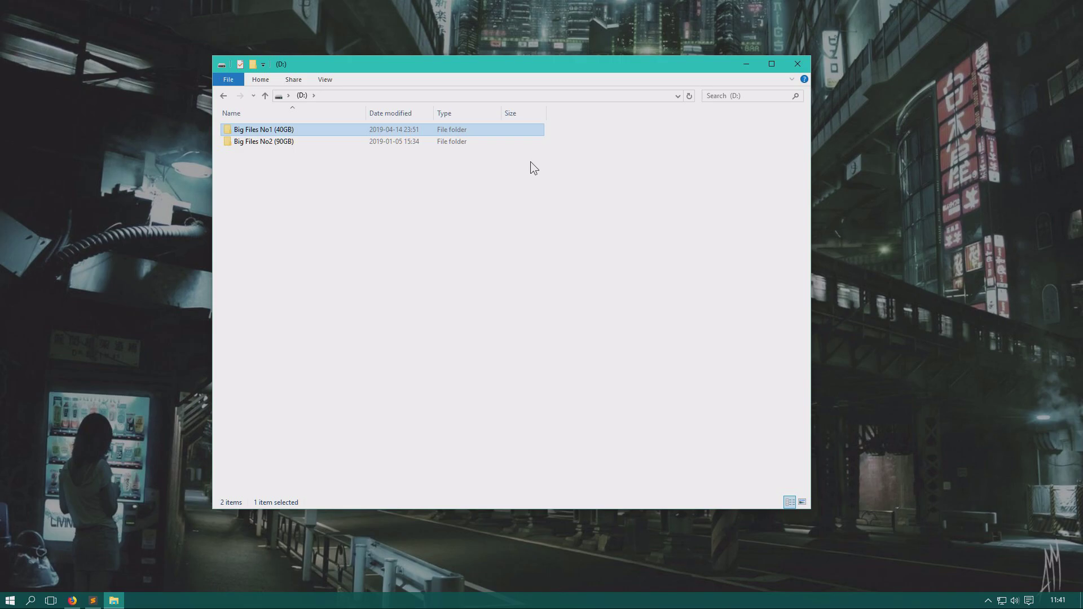
pyautogui.hotkey('alt', 'Left')
# Open drive D: twice, going back to the This PC overview after each visit
pyautogui.doubleClick(417, 219)
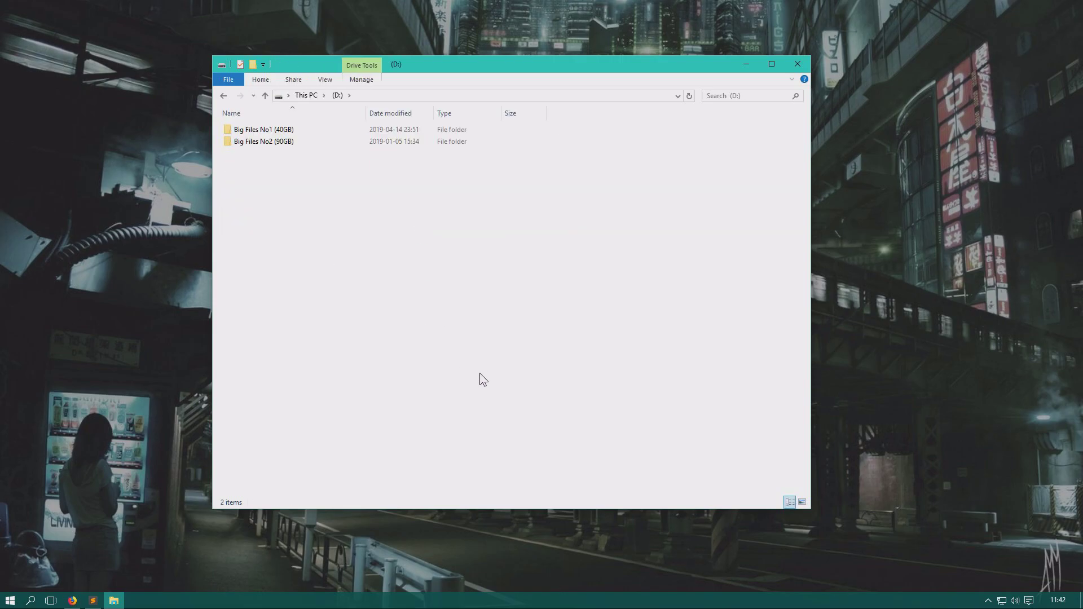
pyautogui.hotkey('alt', 'Left')
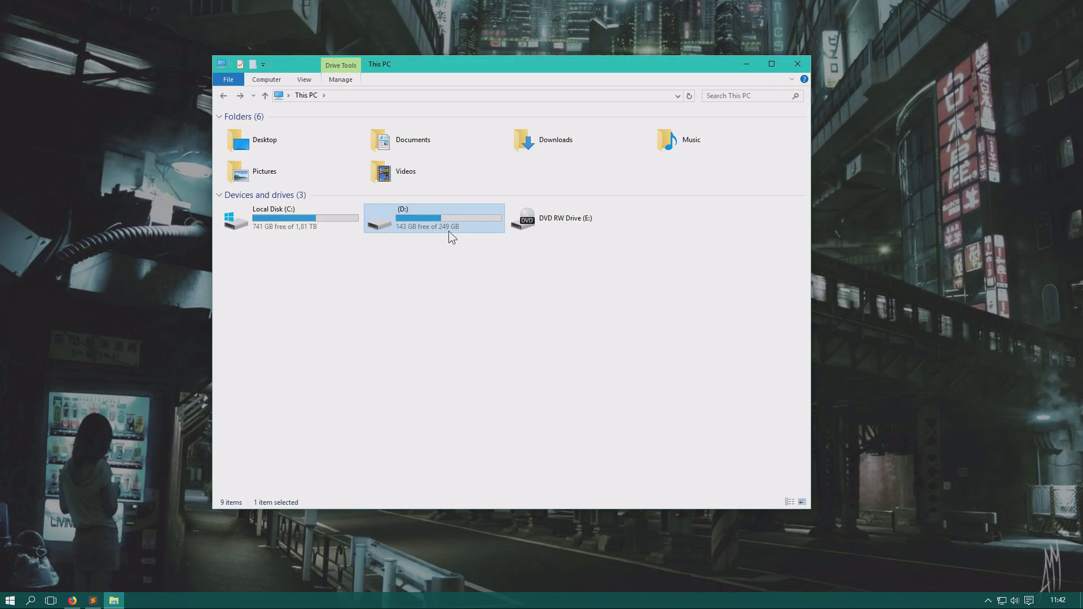
pyautogui.doubleClick(451, 231)
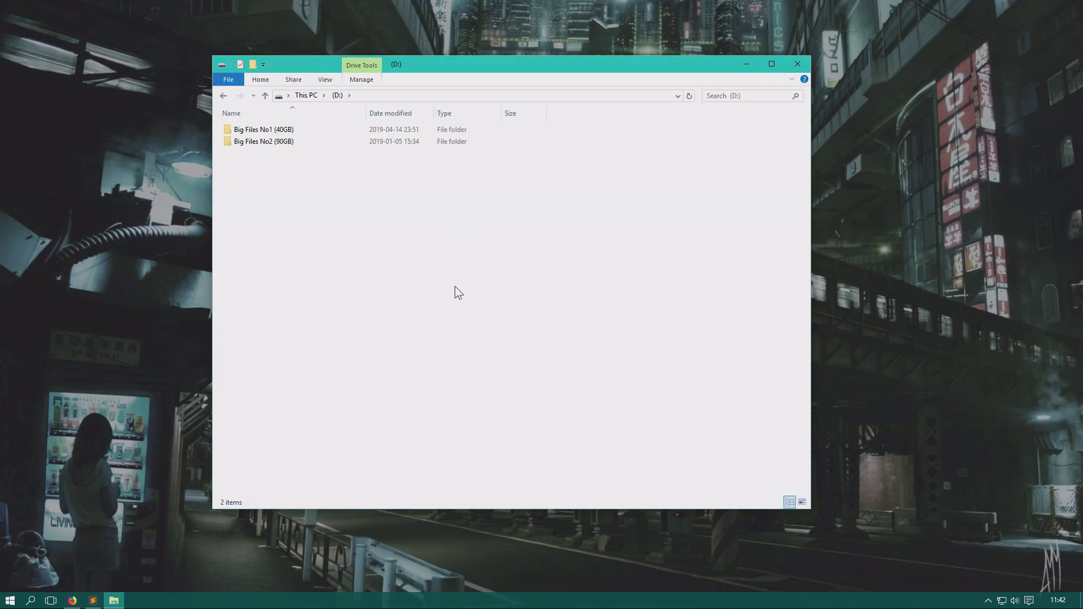
pyautogui.hotkey('alt', 'Left')
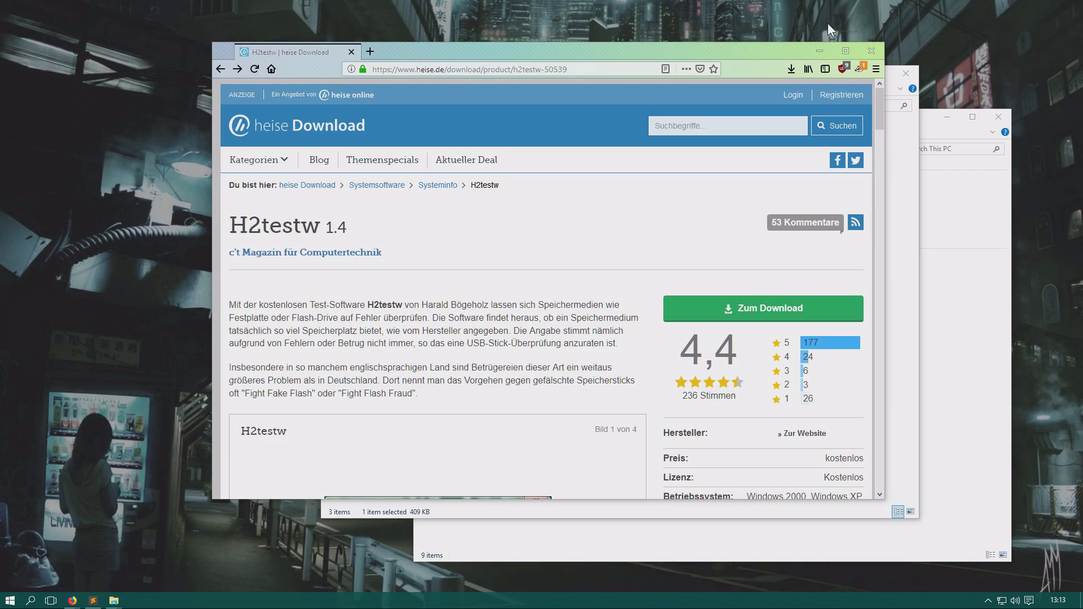
# Minimize Firefox and arrange the h2testw_1.4 and This PC Explorer windows side by side
pyautogui.click(815, 49)
pyautogui.moveTo(736, 78); pyautogui.dragTo(480, 43)
pyautogui.click(814, 119)
pyautogui.moveTo(805, 106); pyautogui.dragTo(746, 71)
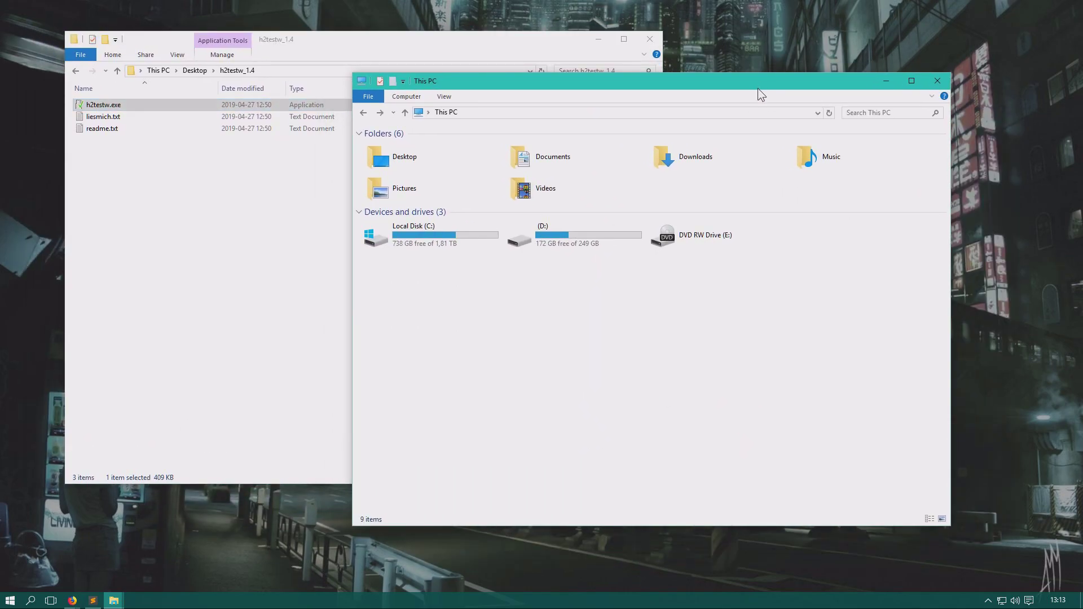
# Open drive D: to confirm it is empty, then return to This PC
pyautogui.doubleClick(554, 232)
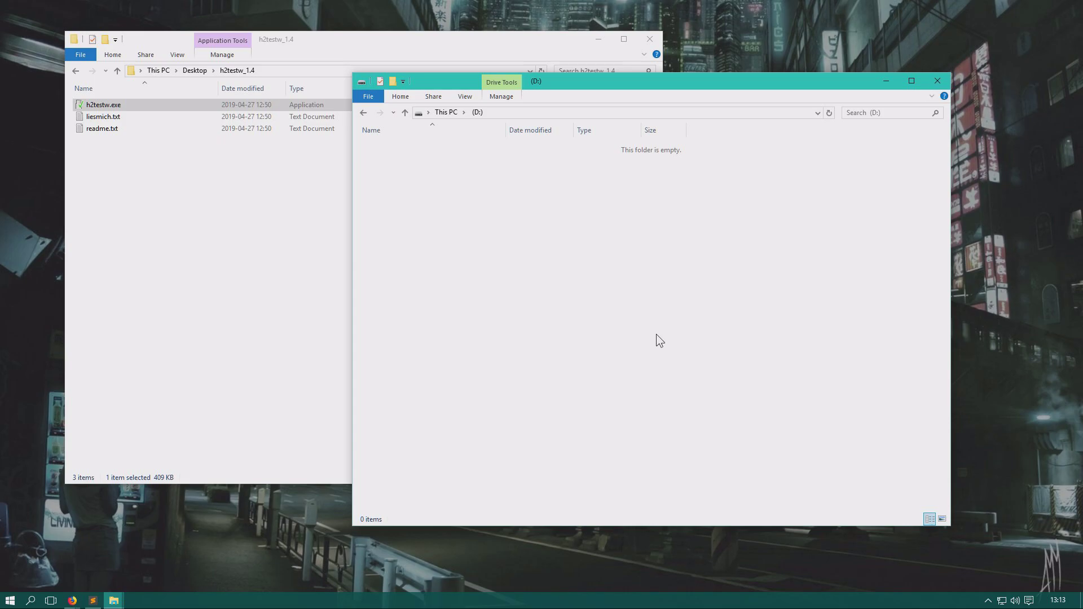
pyautogui.hotkey('alt', 'Left')
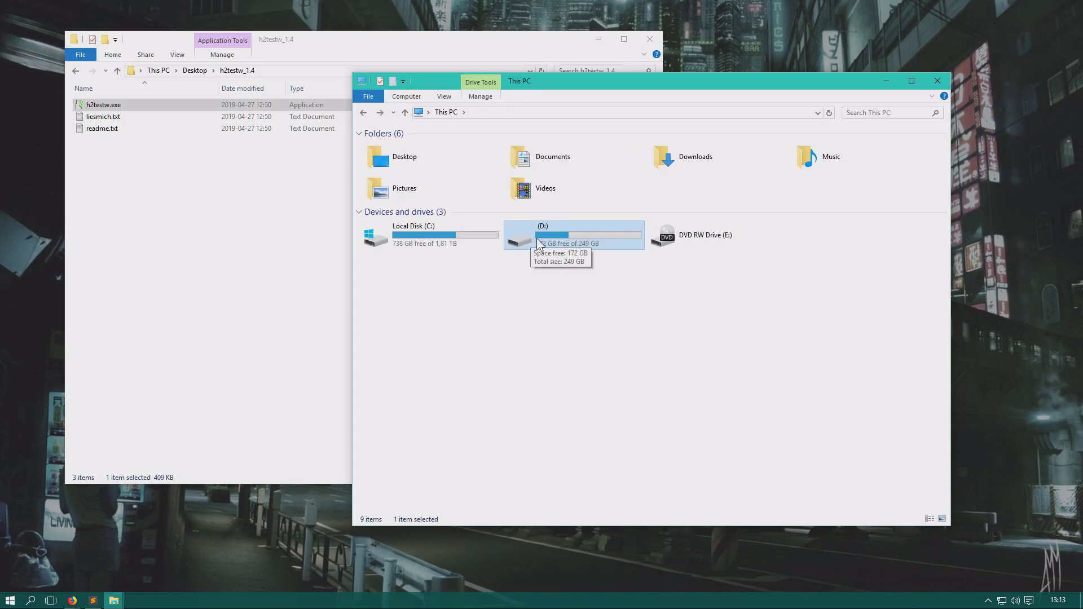
pyautogui.click(641, 321)
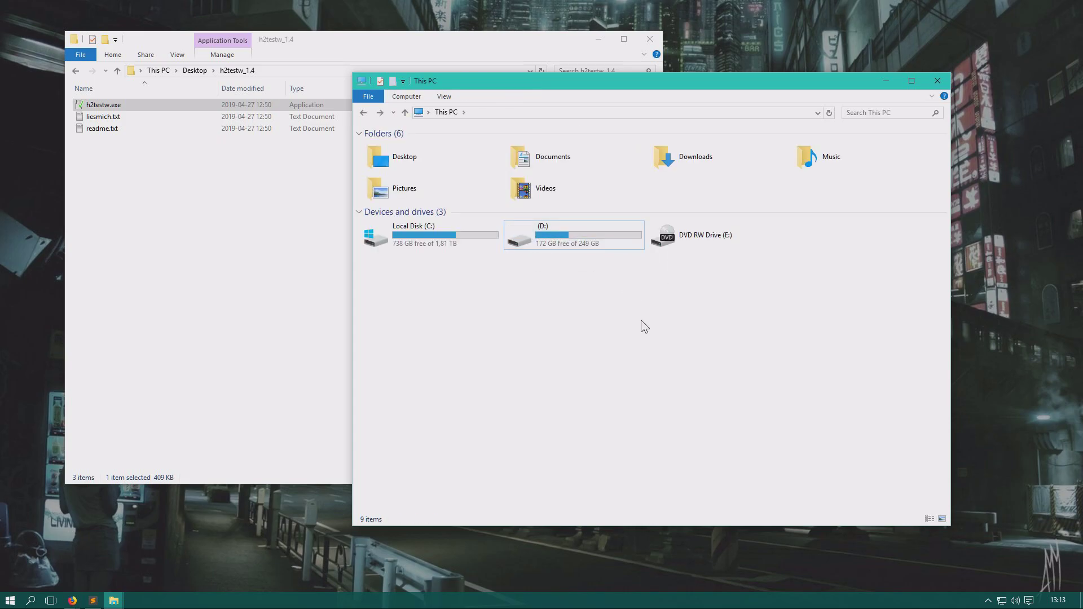
# Format drive D: with the NTFS file system, confirming the data-erase warning
pyautogui.rightClick(589, 244)
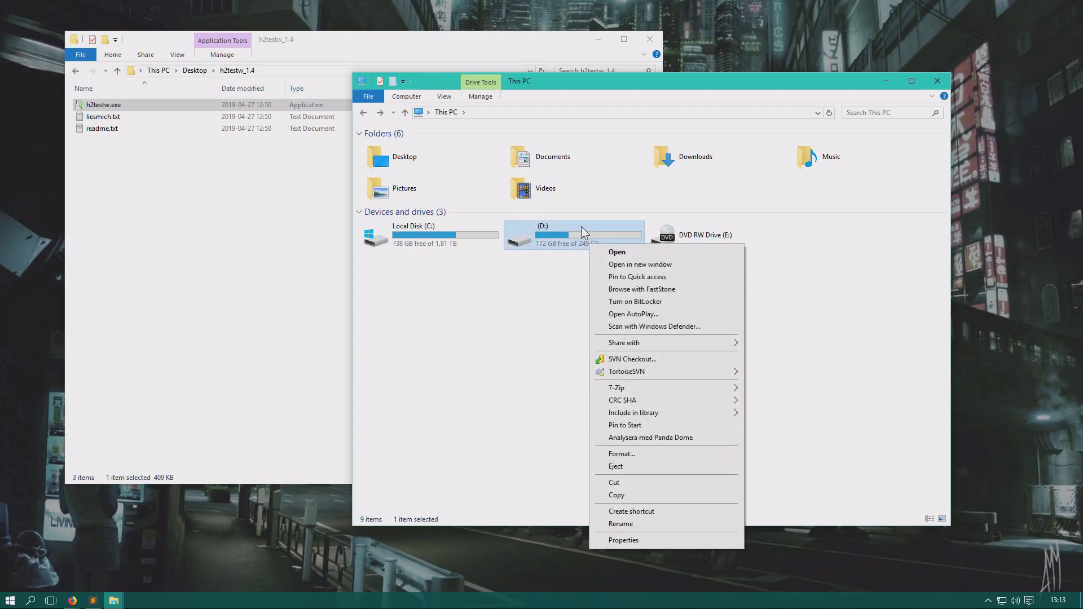
pyautogui.click(636, 453)
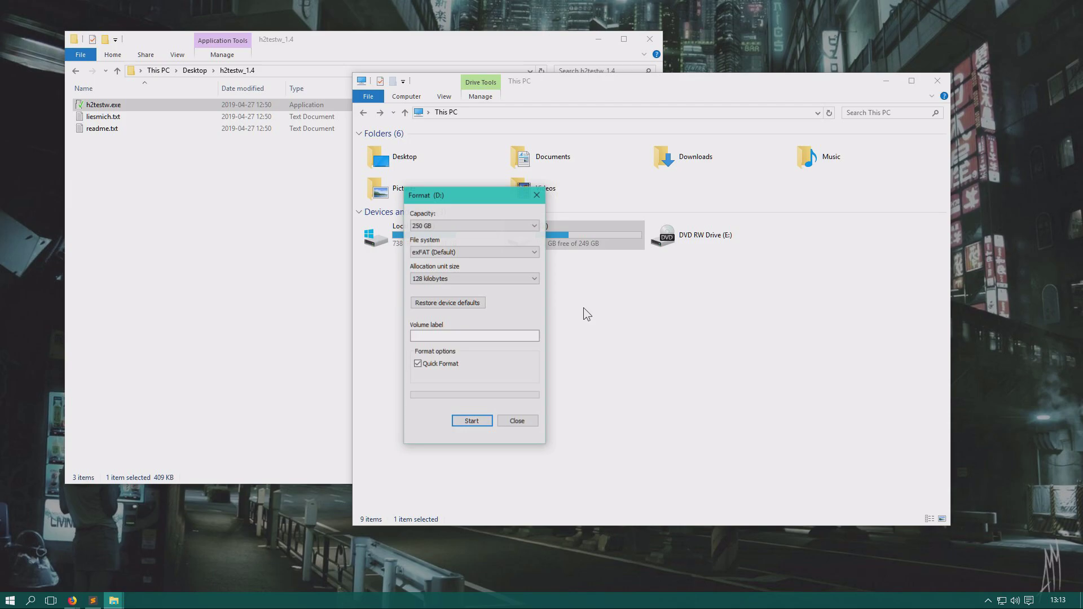
pyautogui.click(449, 225)
pyautogui.click(444, 253)
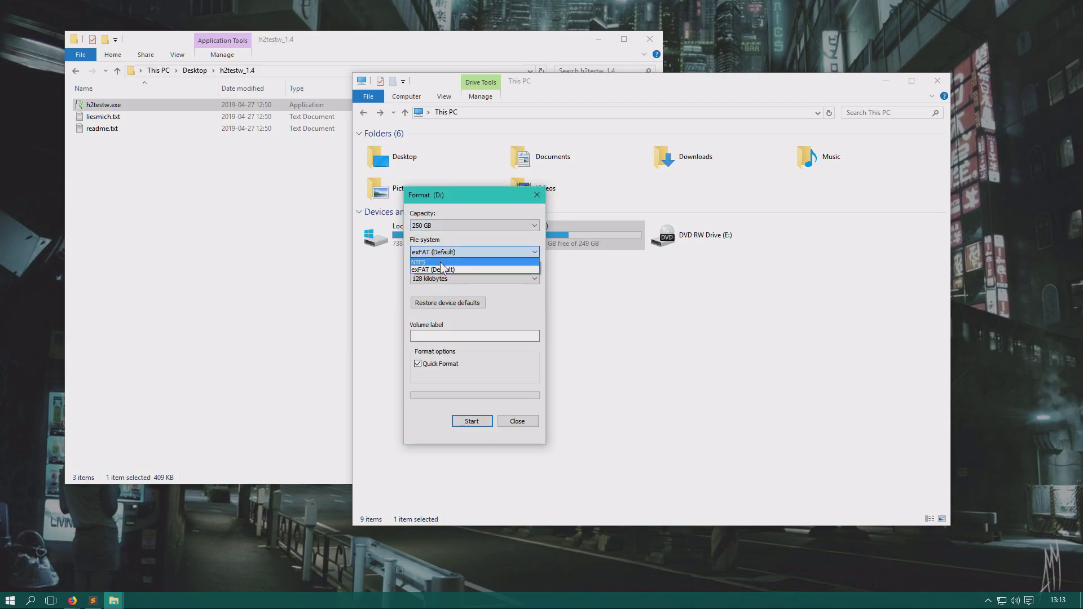
pyautogui.click(440, 262)
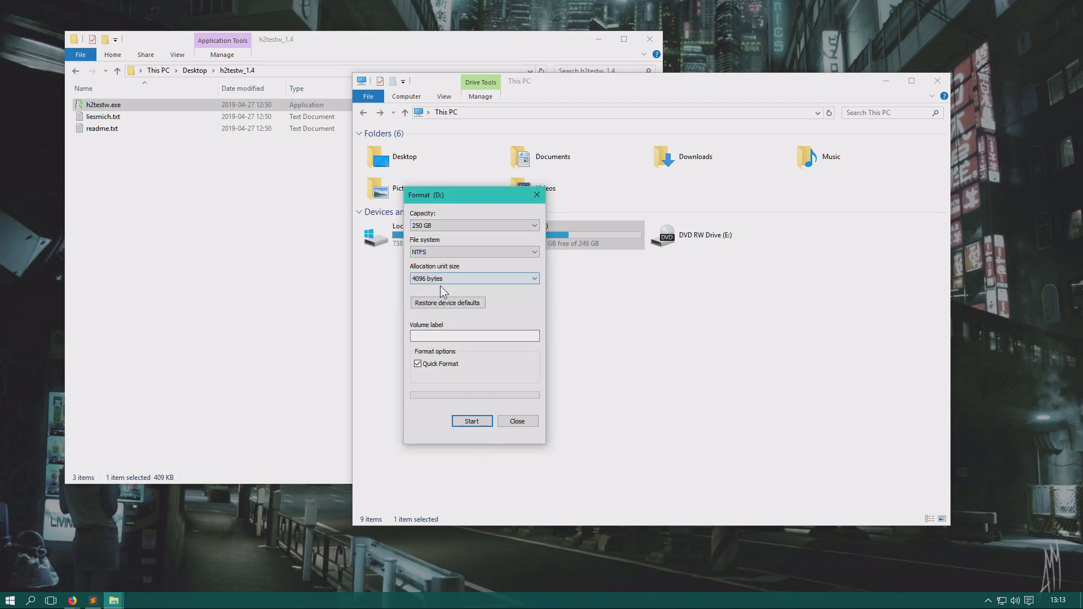
pyautogui.click(475, 424)
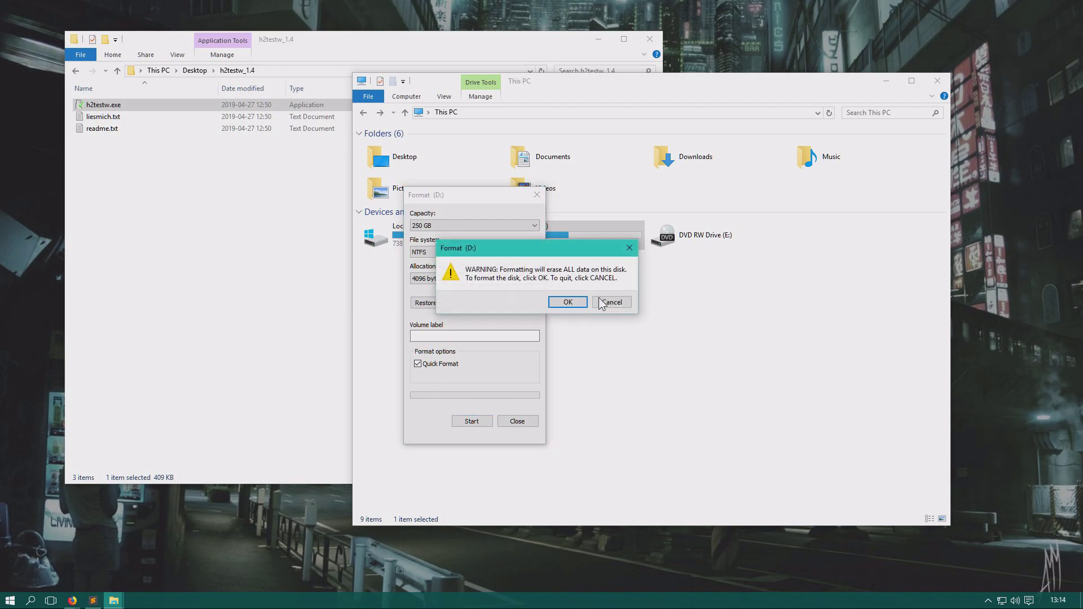
pyautogui.click(567, 302)
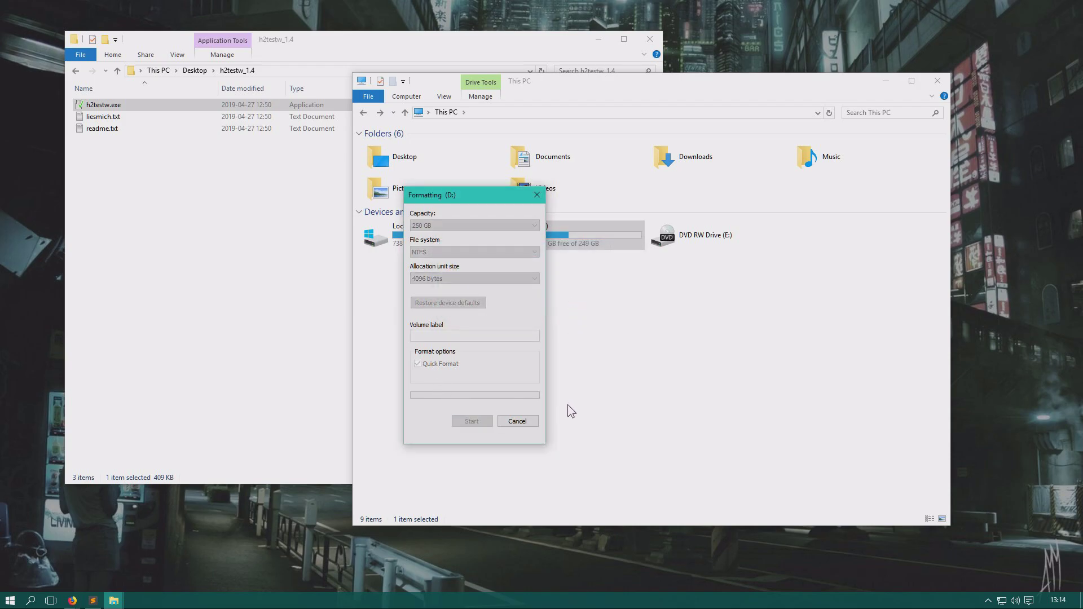
# Check that the newly formatted USB Drive (D:) is empty, then return to the h2testw_1.4 folder
pyautogui.moveTo(483, 192); pyautogui.dragTo(804, 193)
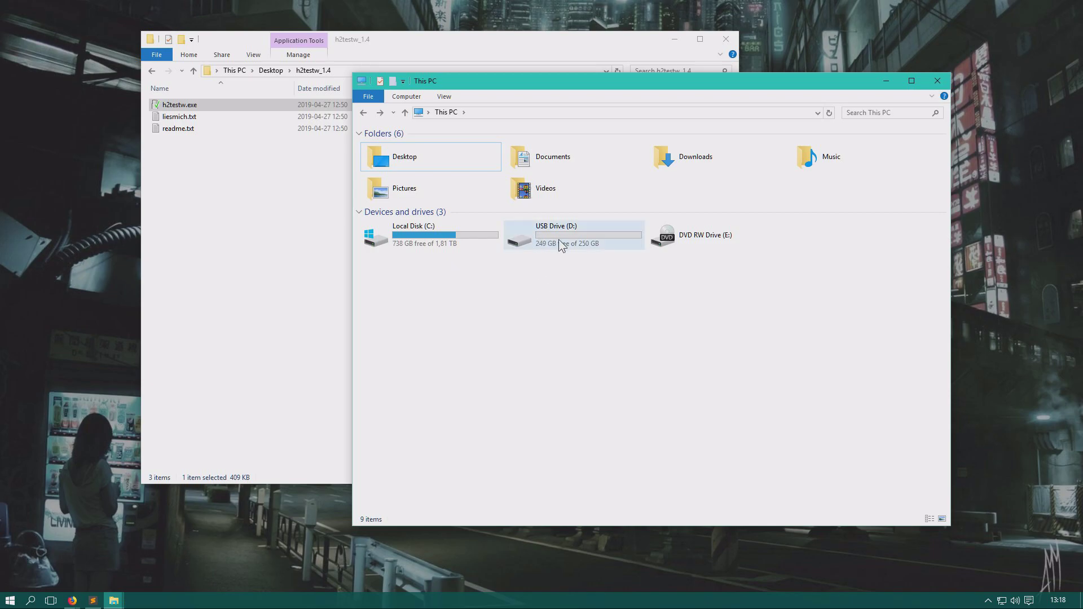
pyautogui.doubleClick(574, 243)
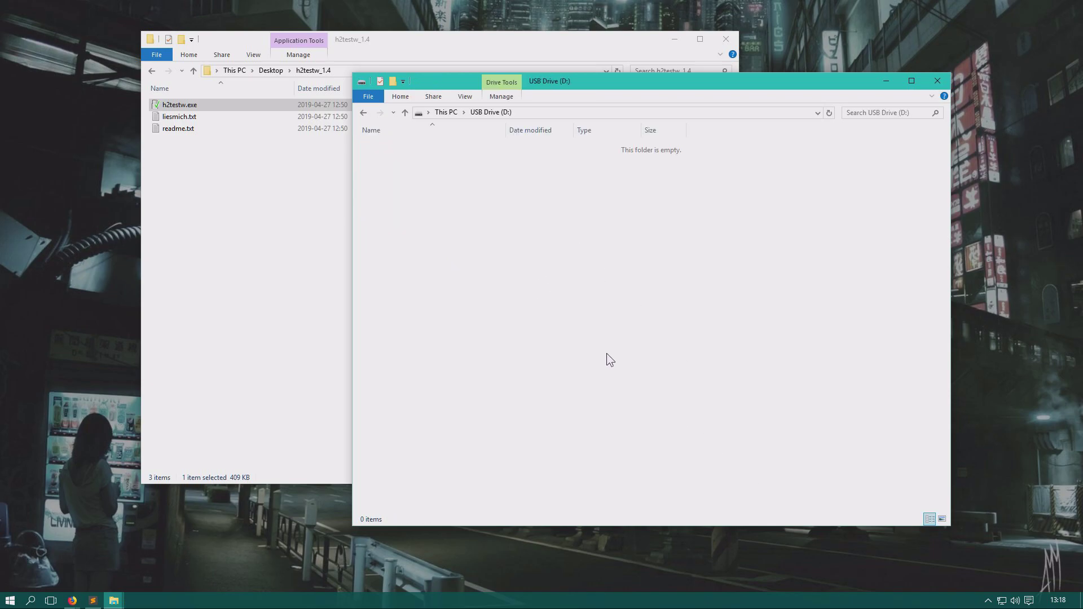
pyautogui.hotkey('alt', 'Left')
pyautogui.click(269, 305)
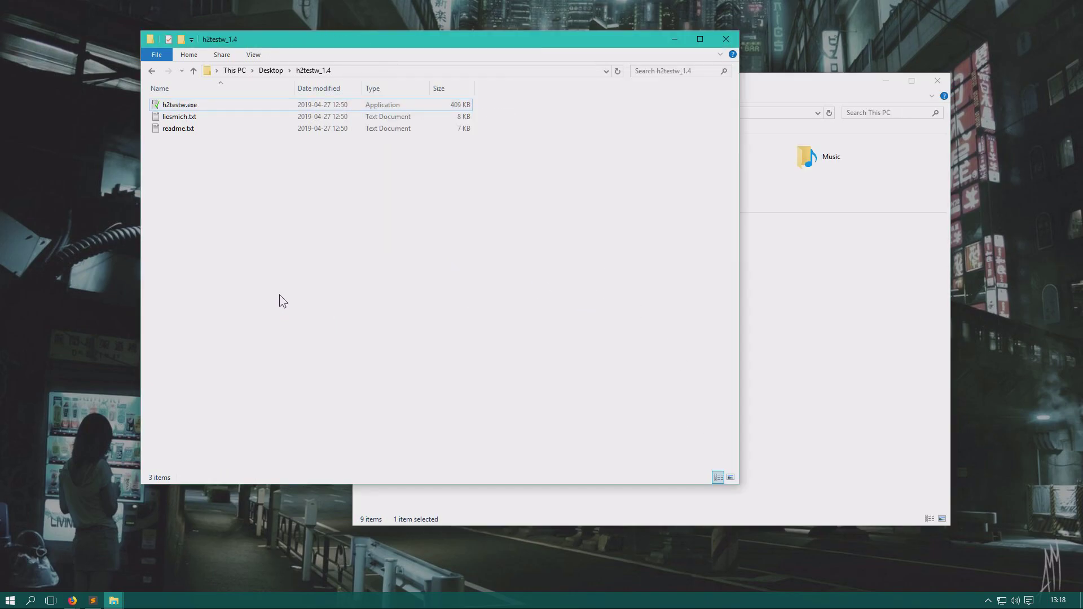
# Launch h2testw.exe past the security warning and switch its language to English
pyautogui.doubleClick(216, 105)
pyautogui.click(569, 311)
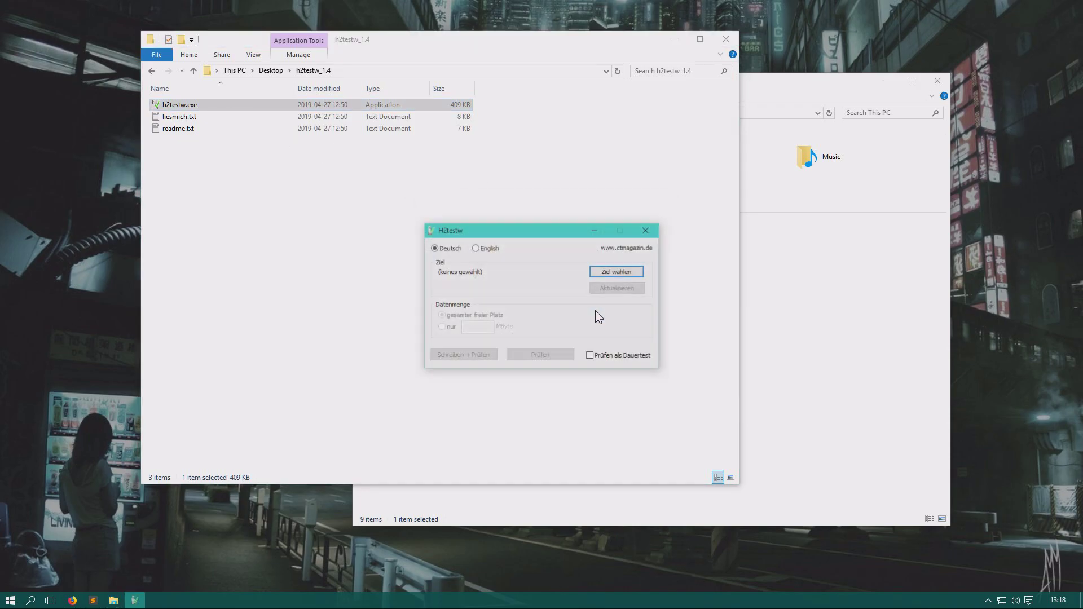
pyautogui.moveTo(561, 232); pyautogui.dragTo(427, 176)
pyautogui.click(341, 187)
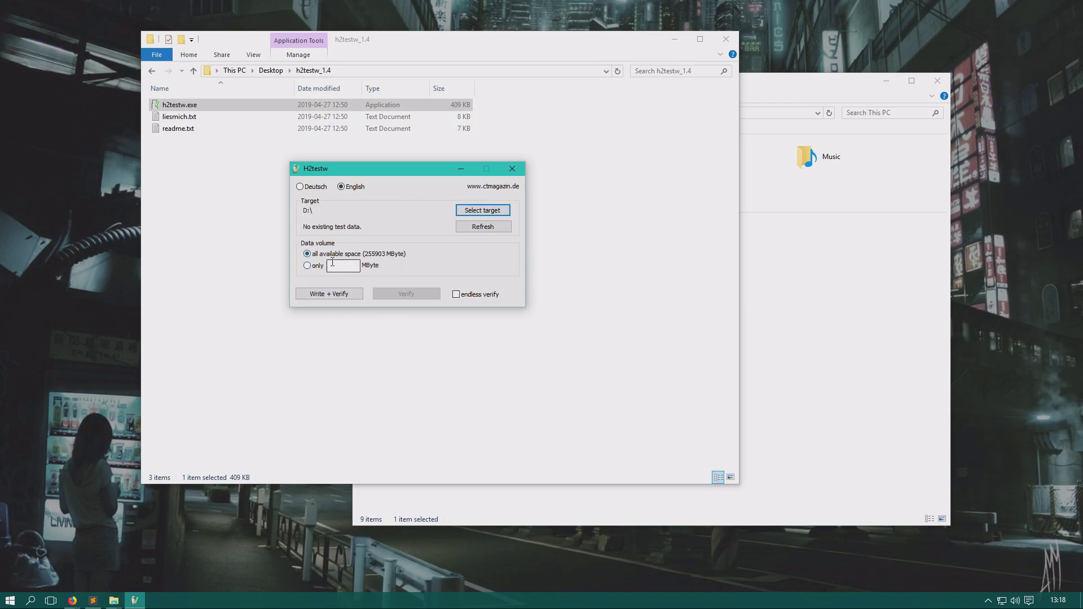
# Choose the 'only' data volume option so D:\ is tested with a set amount
pyautogui.click(307, 265)
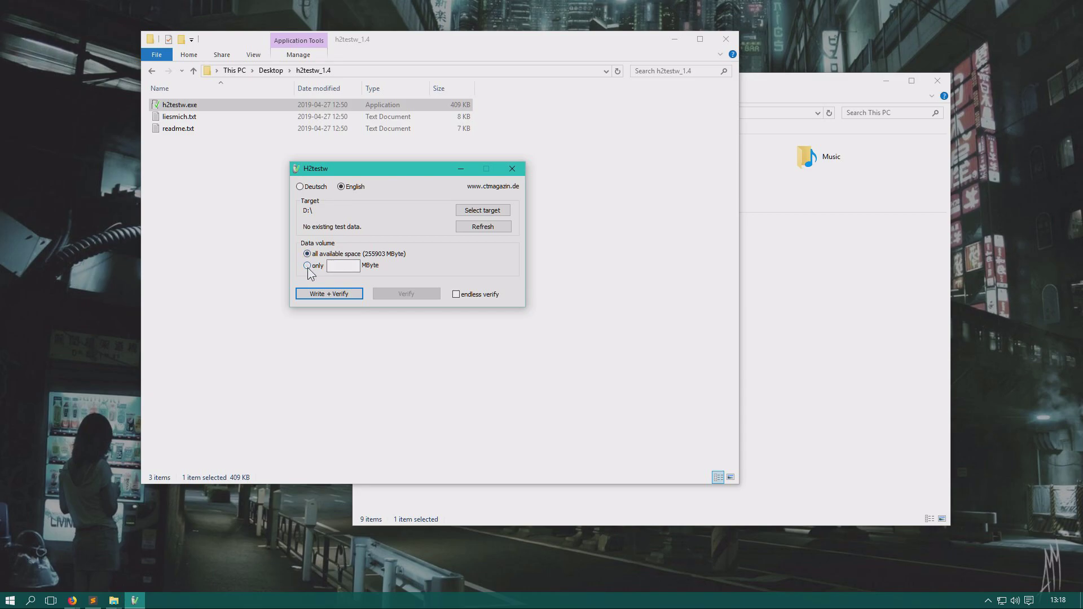
pyautogui.click(307, 265)
pyautogui.click(370, 255)
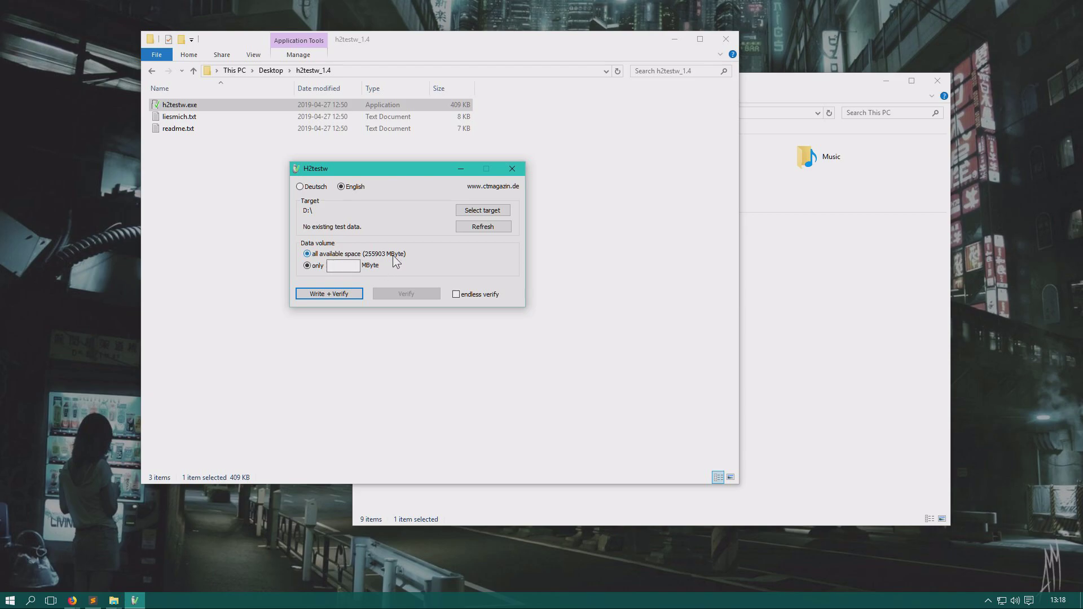
pyautogui.click(315, 267)
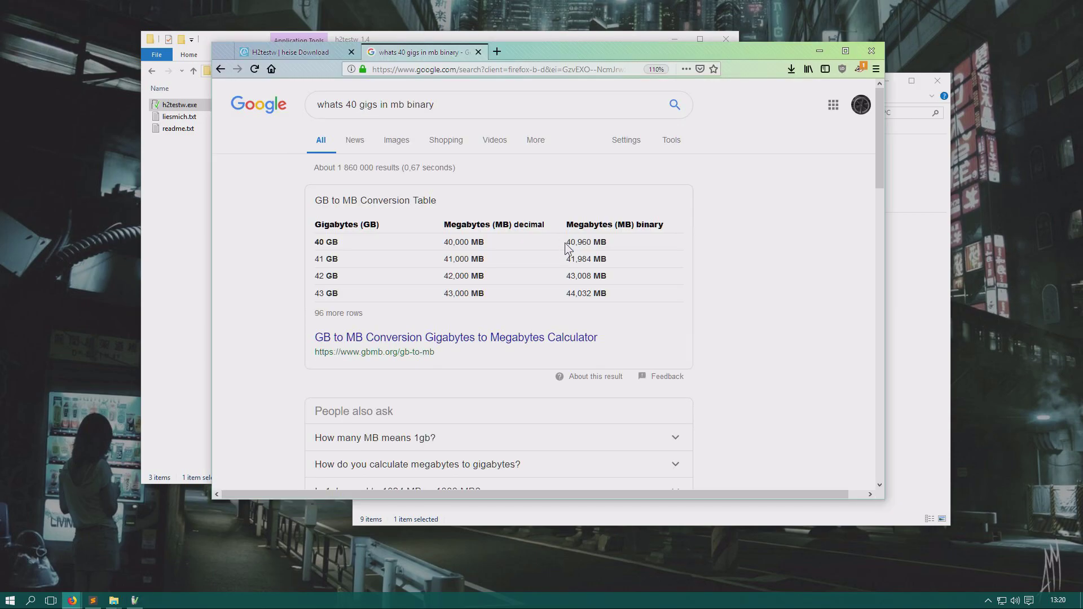
# Copy Google's 40,960 MB result into the search box, delete the comma and select 40960
pyautogui.moveTo(566, 242); pyautogui.dragTo(592, 246)
pyautogui.hotkey('ctrl', 'c')
pyautogui.click(459, 107)
pyautogui.hotkey('ctrl', 'v')
pyautogui.click(452, 105)
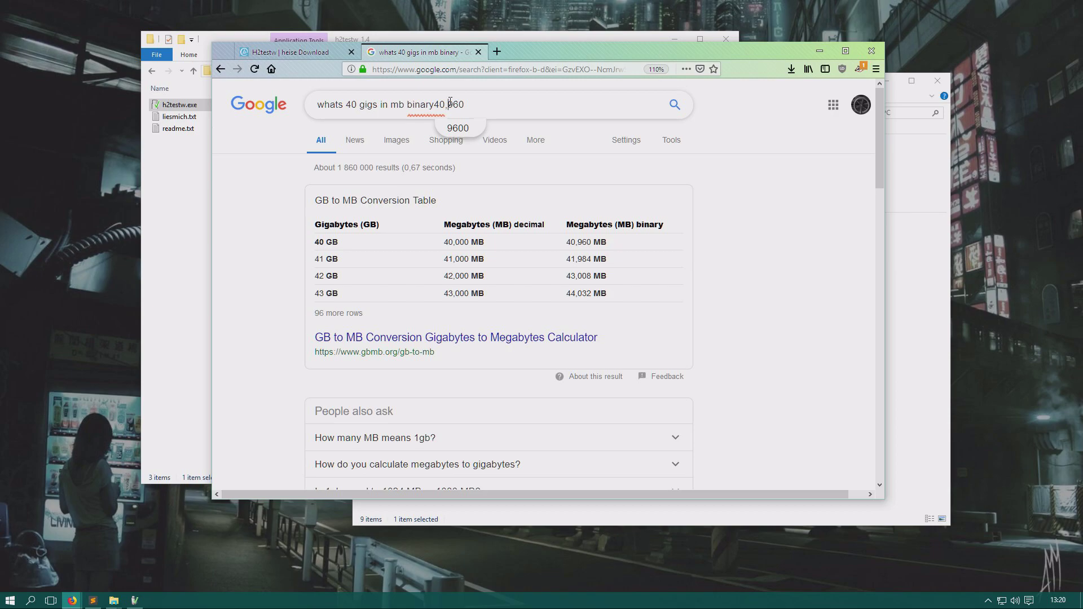
pyautogui.press('BackSpace')
pyautogui.moveTo(461, 105); pyautogui.dragTo(433, 108)
pyautogui.hotkey('ctrl', 'c')
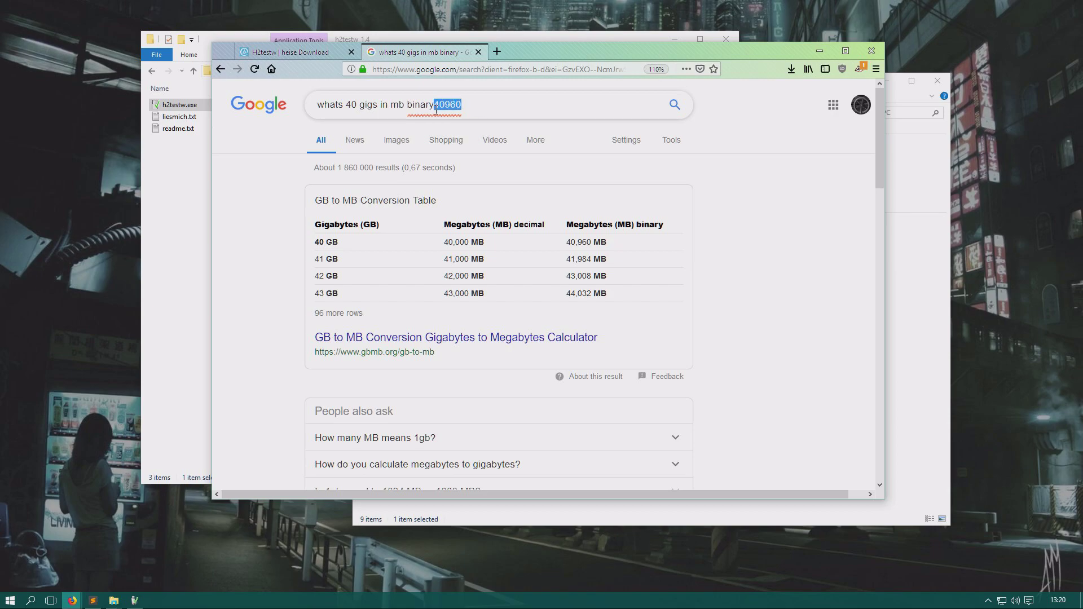
# Enter 40960 MByte in H2testw and run Write + Verify on D:\, accepting the capacity warning
pyautogui.click(818, 52)
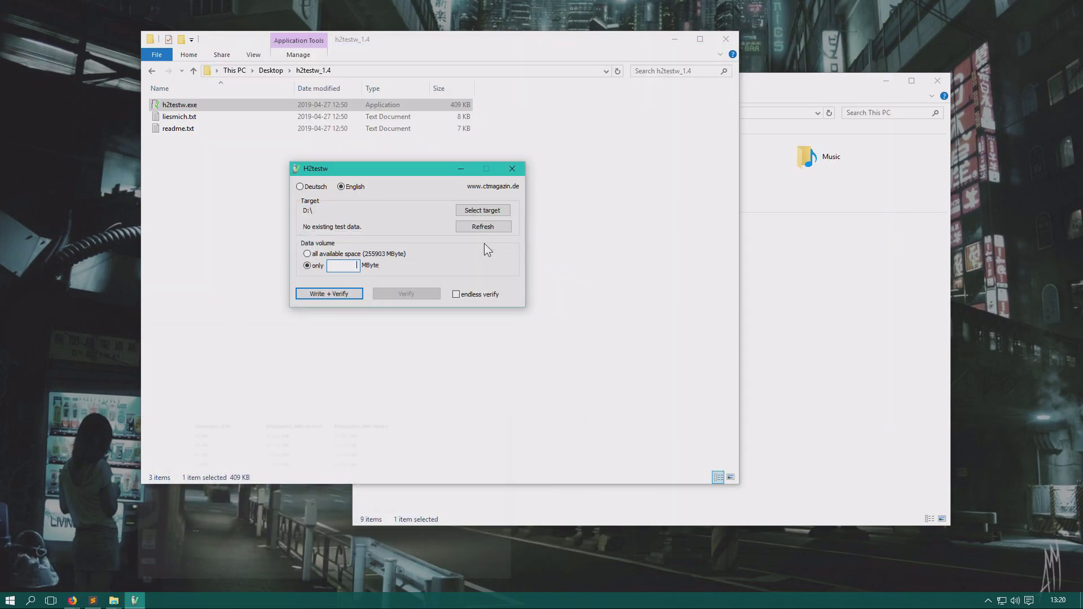
pyautogui.hotkey('ctrl', 'v')
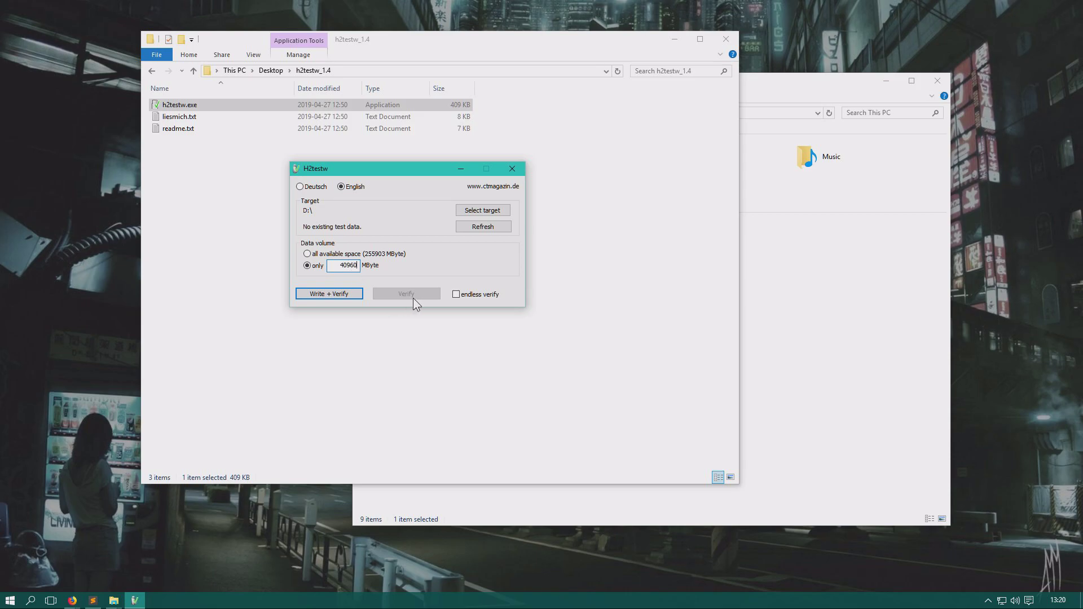
pyautogui.click(339, 293)
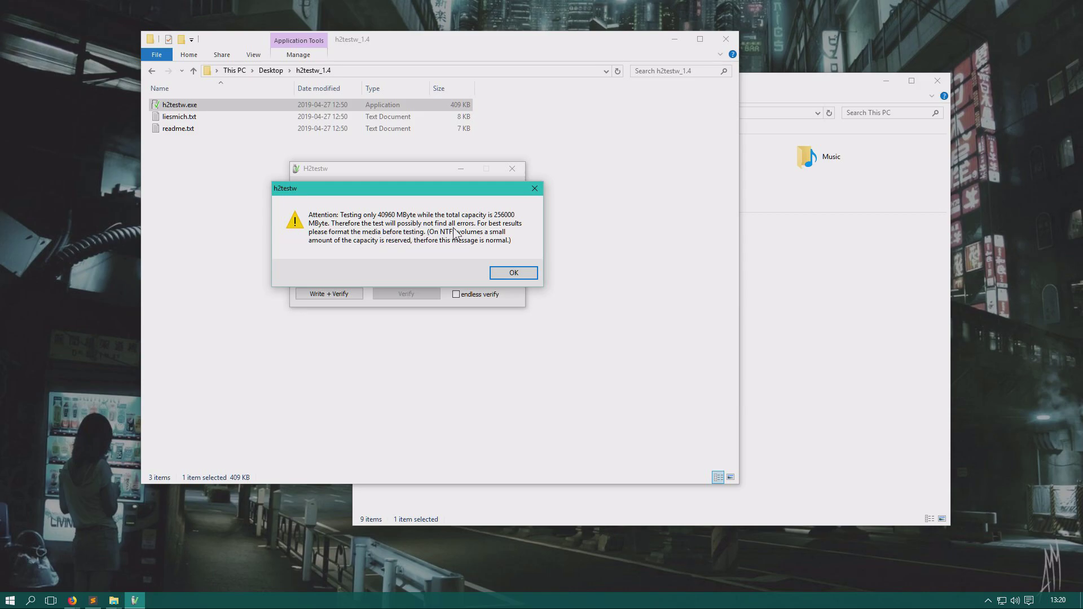
pyautogui.click(518, 272)
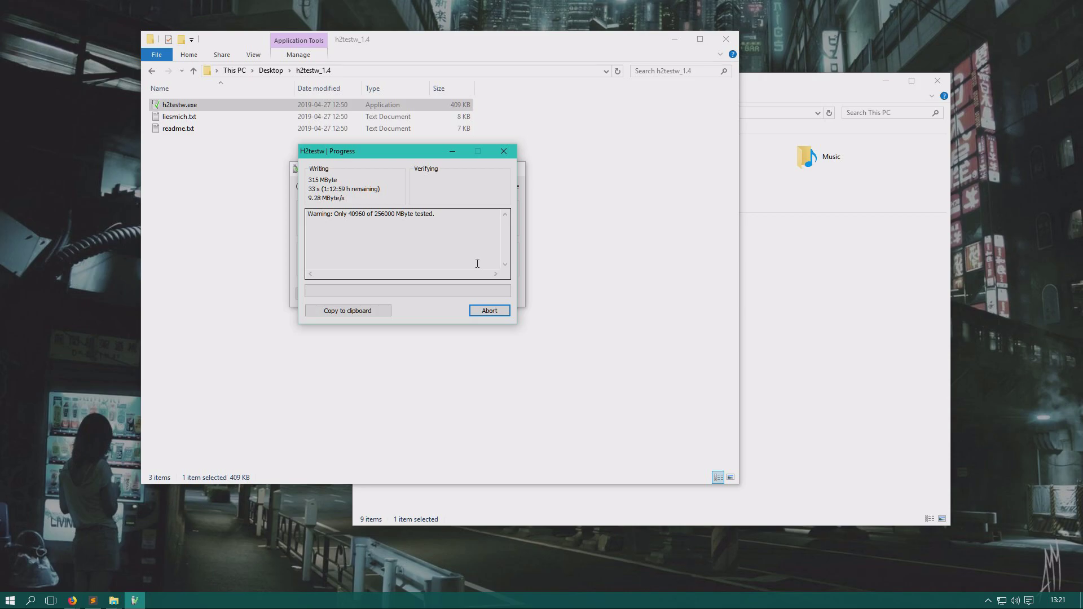
# Wait for the test to finish: 14.8 GByte OK, 25.1 GByte lost
pyautogui.click(856, 31)
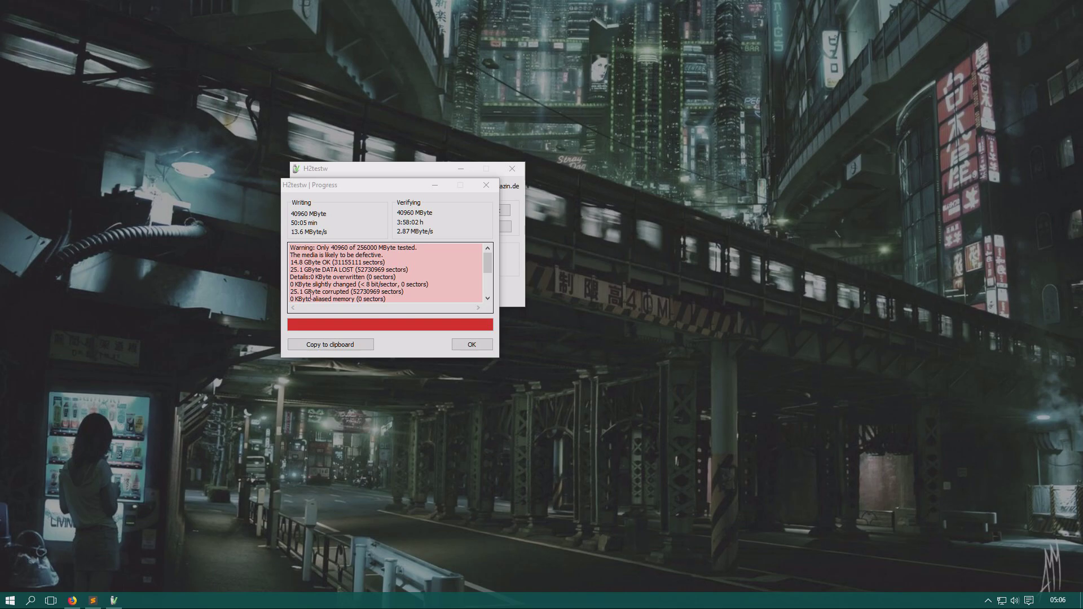
# Scroll through the full H2testw results report and copy it to the clipboard
pyautogui.moveTo(357, 296); pyautogui.dragTo(394, 294)
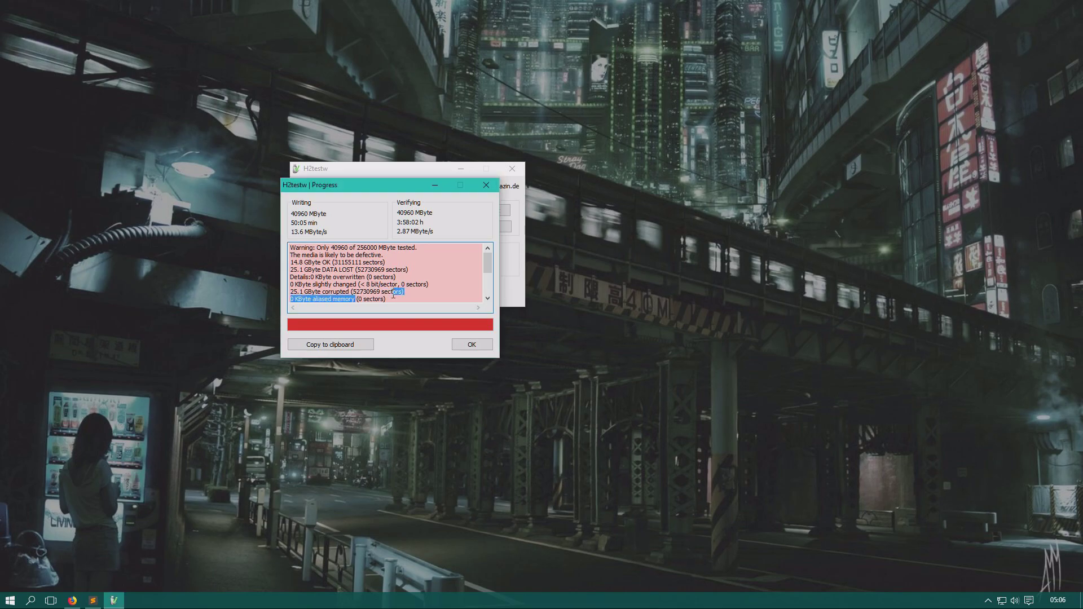
pyautogui.click(393, 294)
pyautogui.scroll(-3, 393, 294)
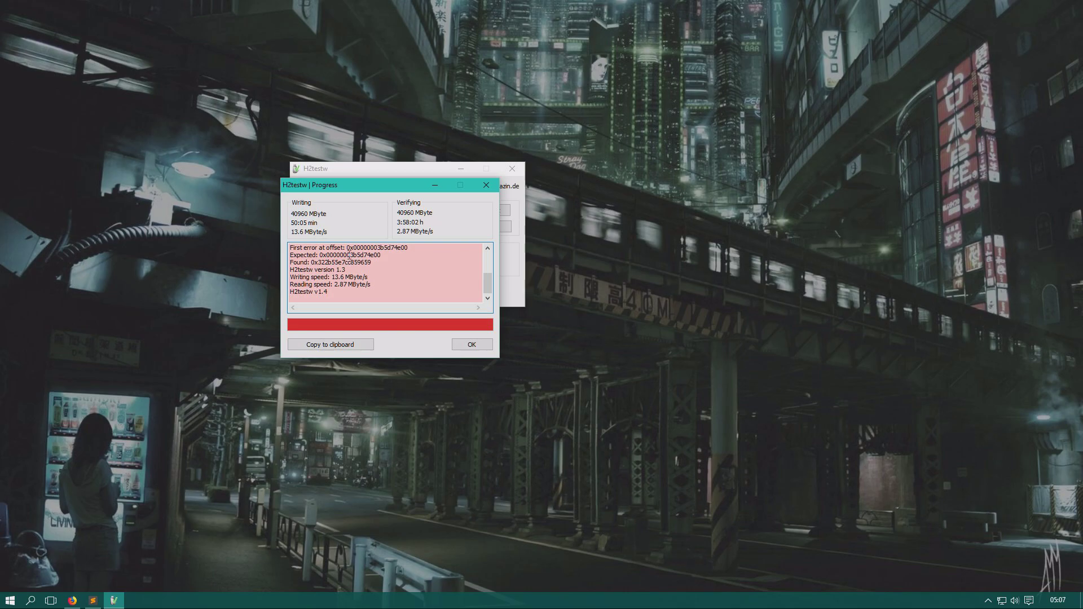
pyautogui.scroll(4, 388, 263)
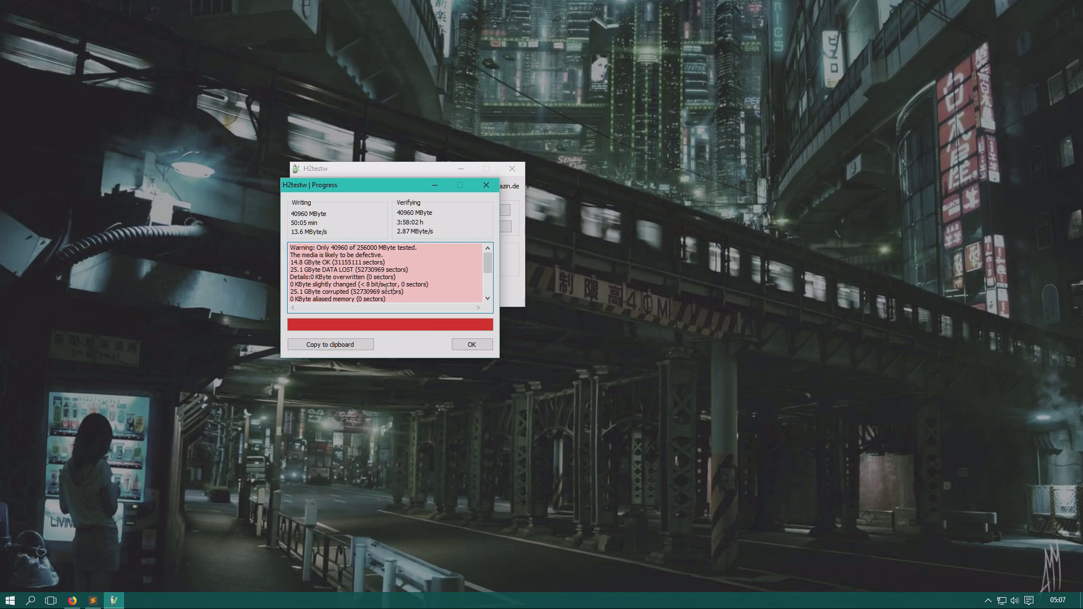
pyautogui.click(334, 346)
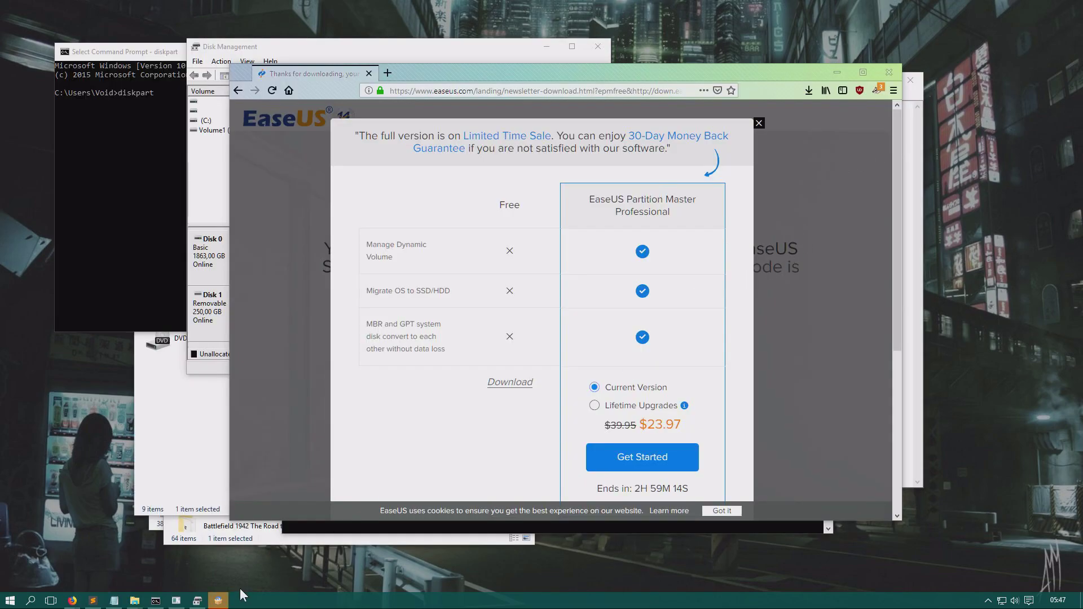
# Finish EaseUS Partition Master setup with launch unchecked, then minimize Firefox to reveal Disk Management
pyautogui.click(224, 602)
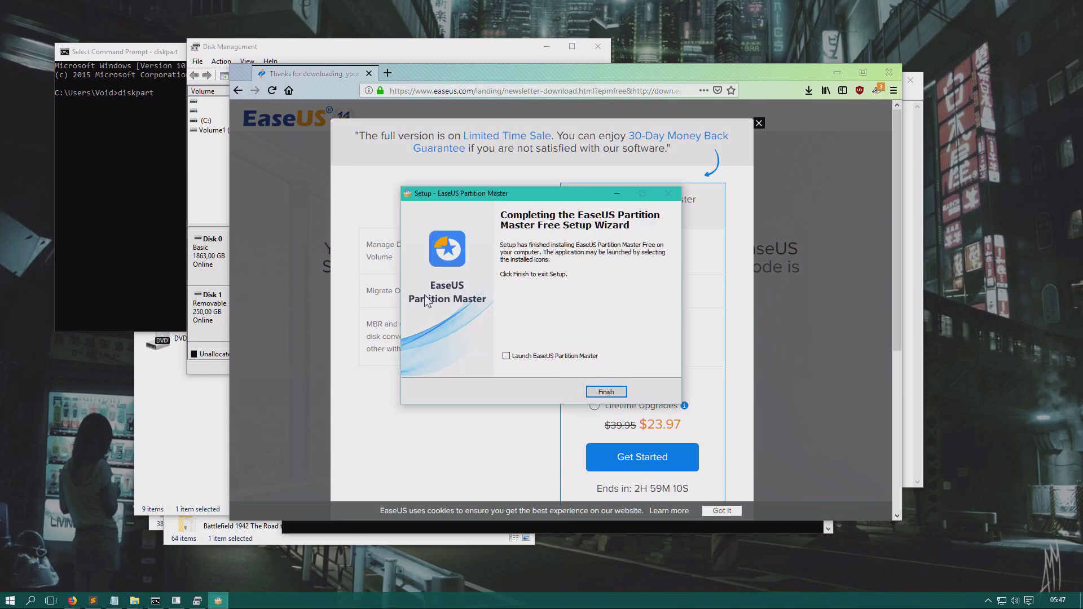
pyautogui.click(608, 392)
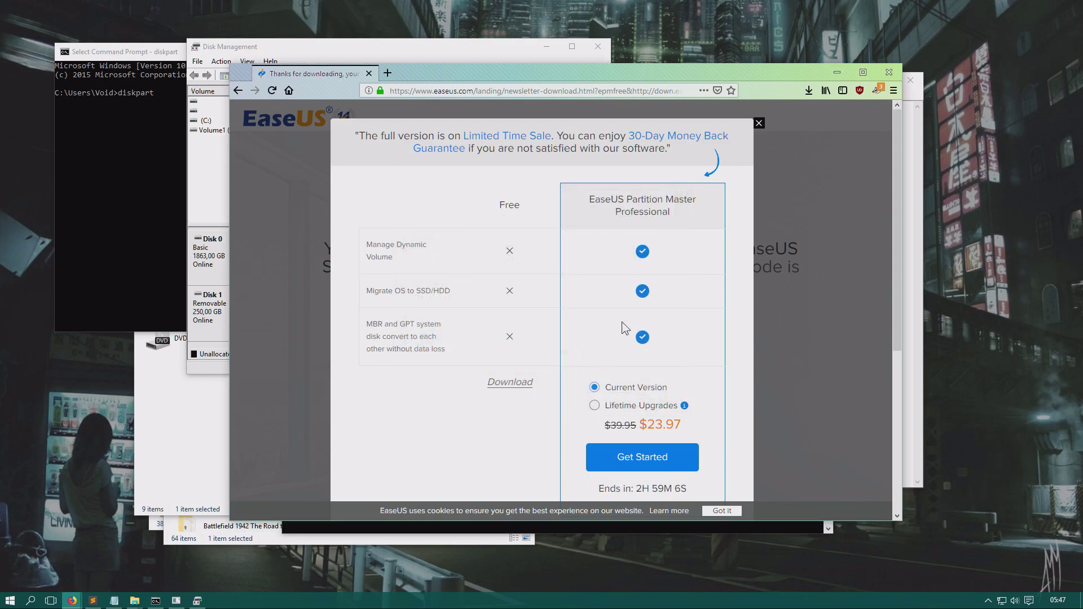
pyautogui.click(837, 72)
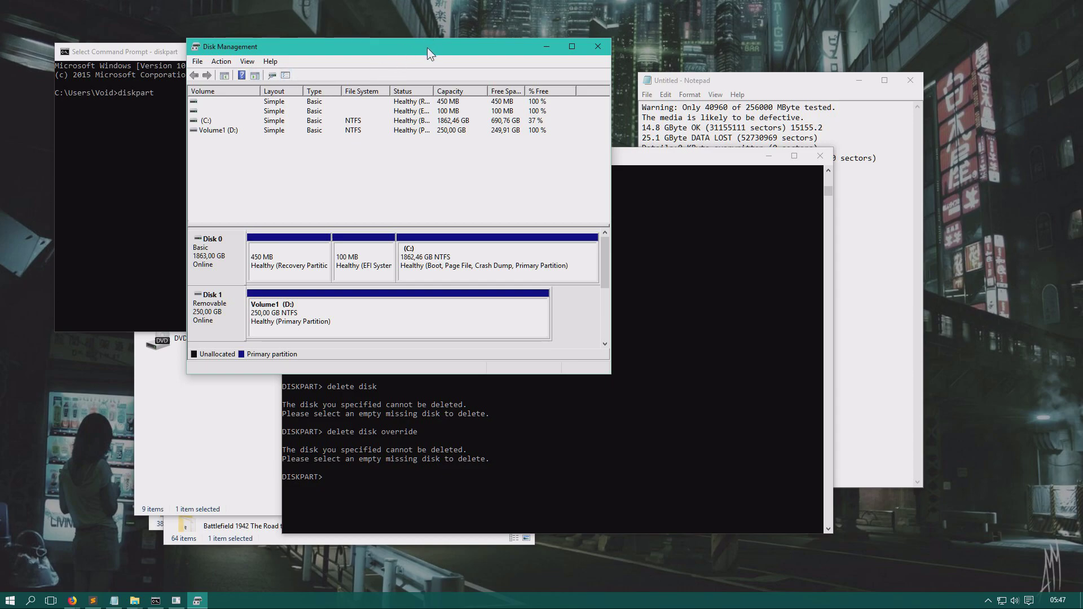
# Inspect Volume1 (D:)'s action menu, finding Delete Volume greyed out, then dismiss it
pyautogui.moveTo(427, 48); pyautogui.dragTo(476, 32)
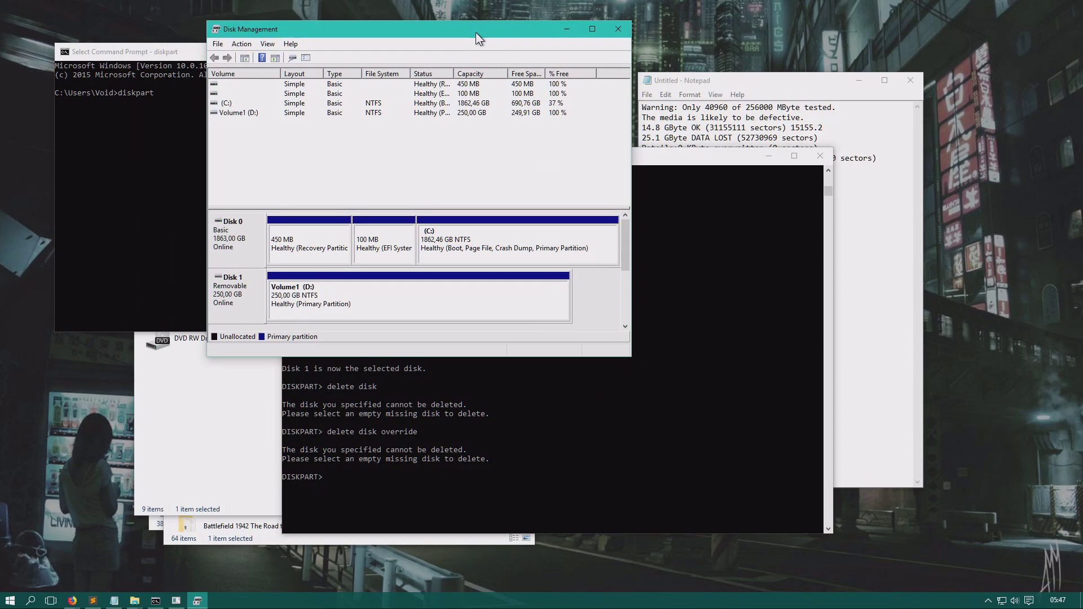
pyautogui.rightClick(364, 296)
pyautogui.rightClick(411, 300)
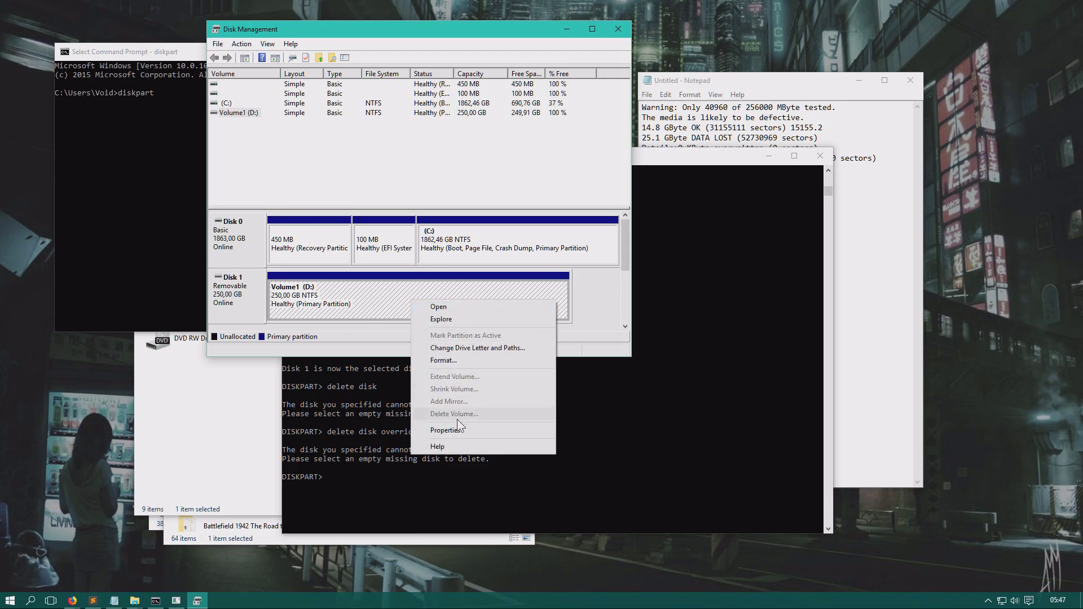
pyautogui.click(542, 26)
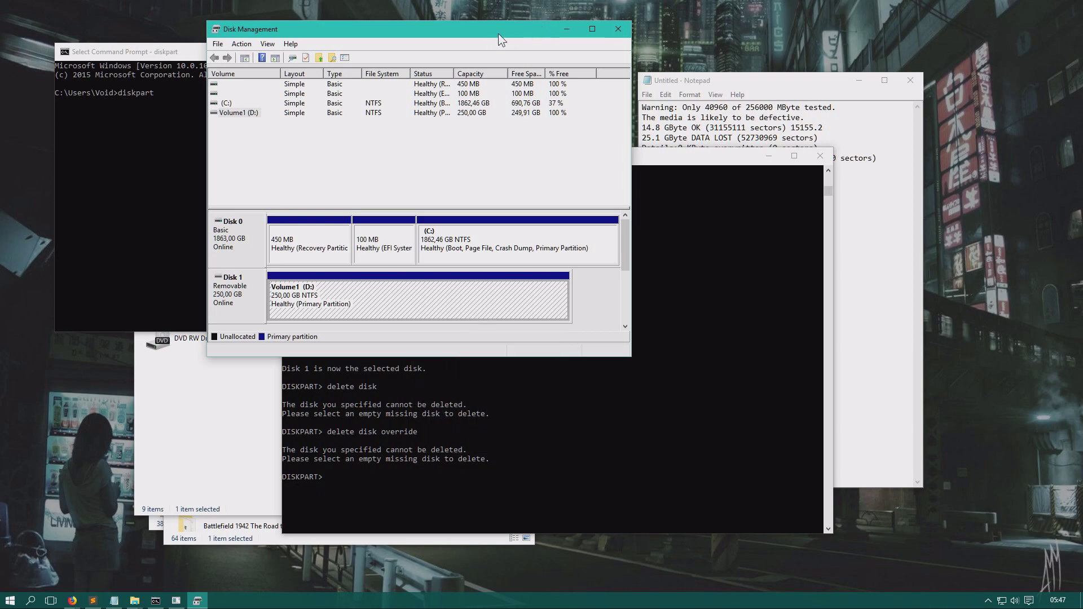
pyautogui.moveTo(499, 33); pyautogui.dragTo(542, 47)
# Close Disk Management, list the disks again in diskpart, and hide the extra command window
pyautogui.click(670, 42)
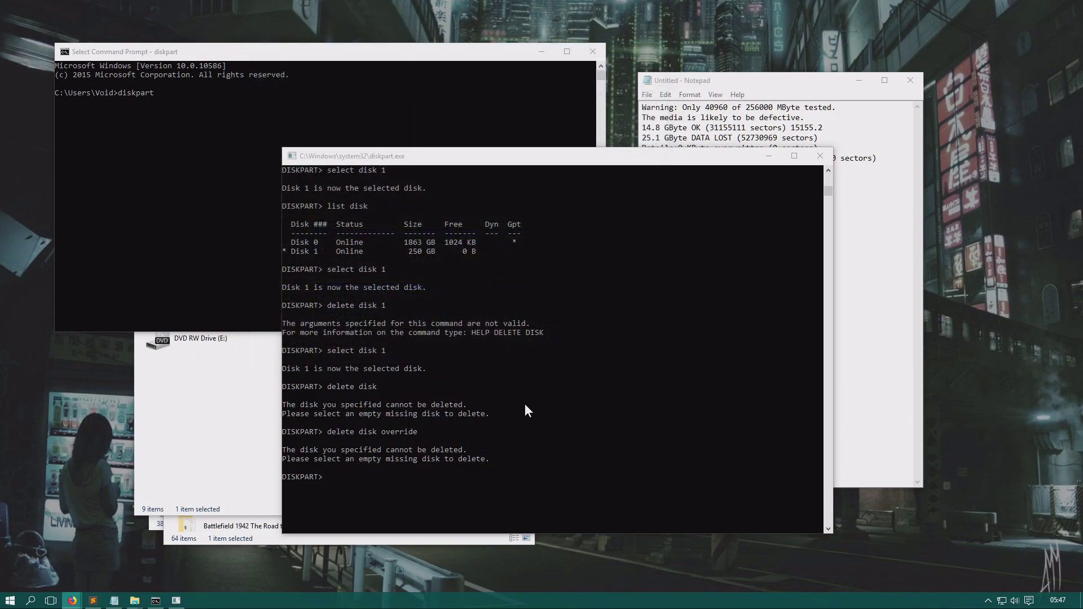
pyautogui.press('Up')
pyautogui.press('BackSpace')
pyautogui.press('BackSpace')
pyautogui.press('BackSpace')
pyautogui.press('BackSpace')
pyautogui.press('BackSpace')
pyautogui.press('BackSpace')
pyautogui.press('BackSpace')
pyautogui.press('BackSpace')
pyautogui.press('BackSpace')
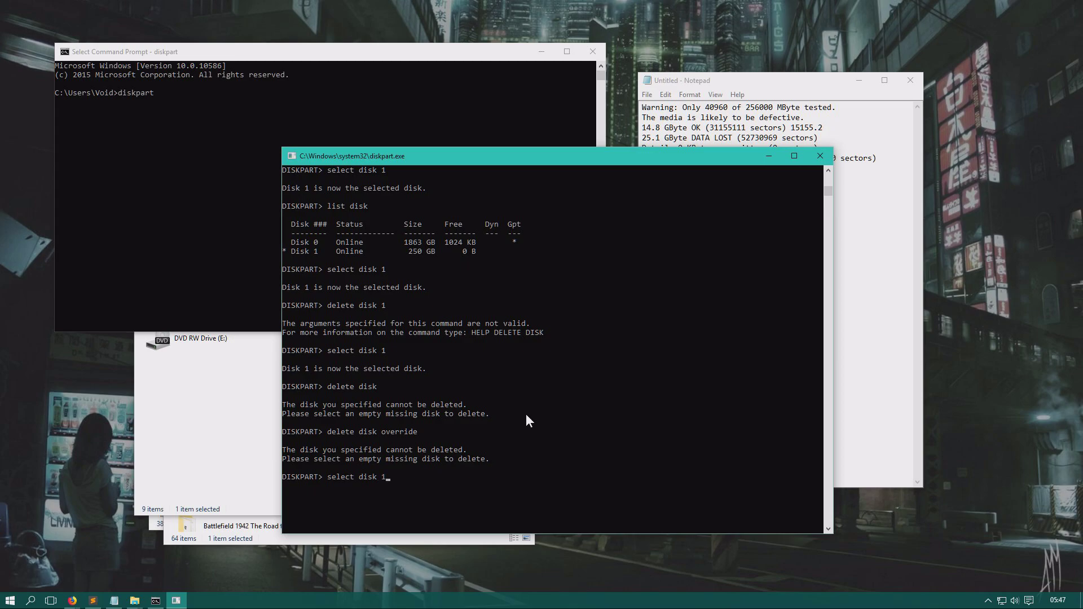
pyautogui.press('Up')
pyautogui.press('Return')
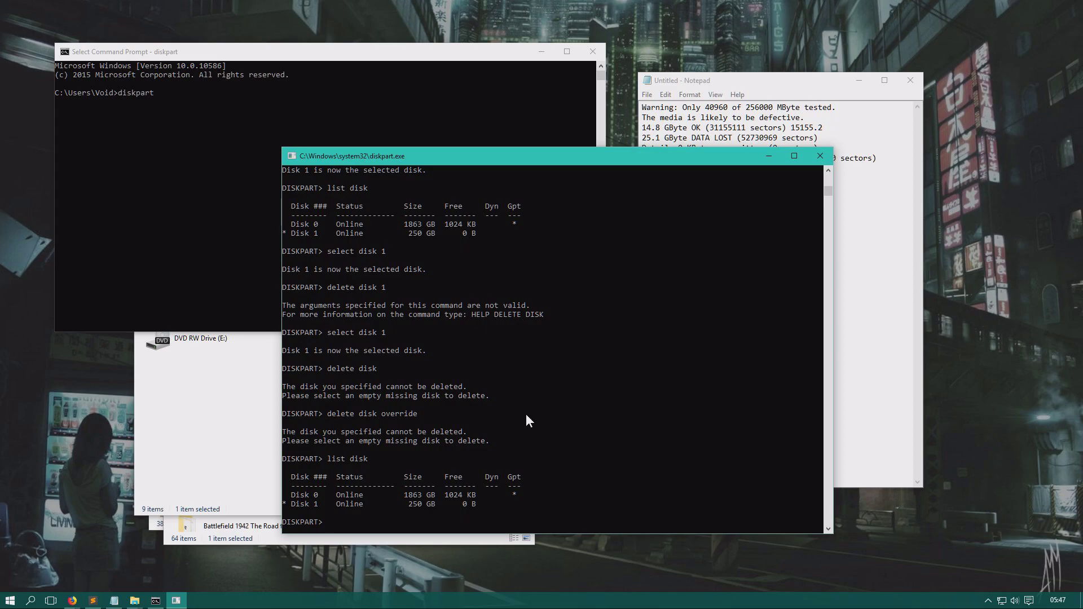
pyautogui.click(167, 189)
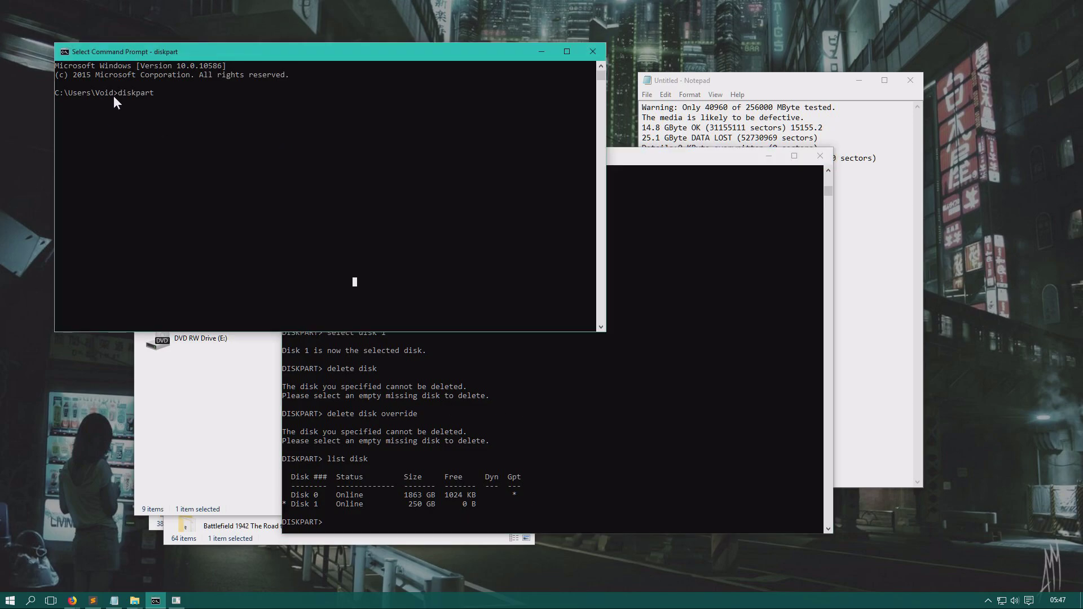
pyautogui.click(542, 52)
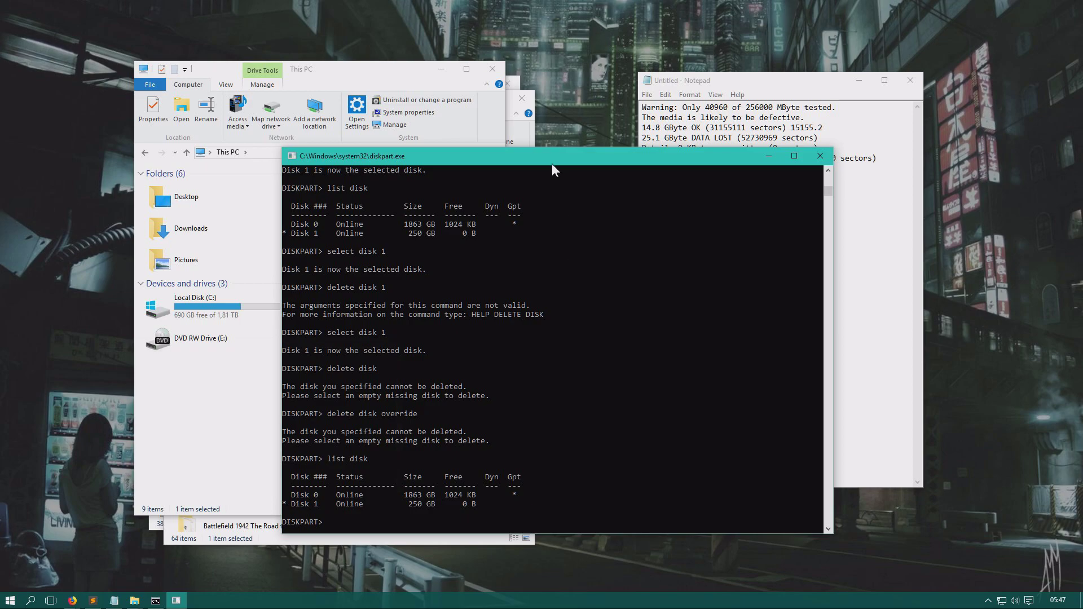
pyautogui.moveTo(553, 160); pyautogui.dragTo(471, 63)
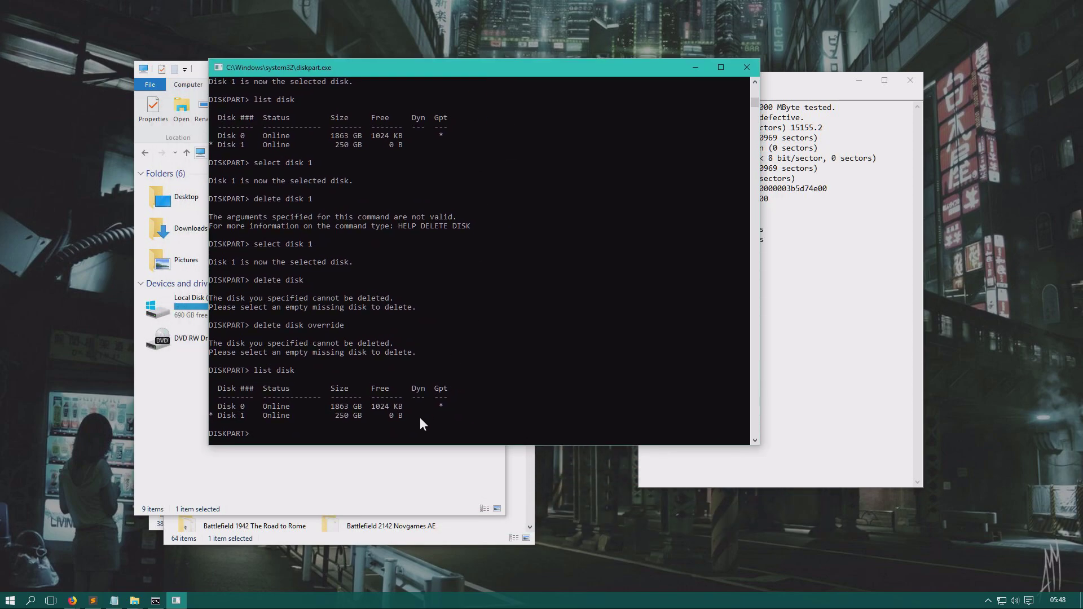
# Select disk 1 (the USB drive) and run 'delete disk' on it
pyautogui.press('Up')
pyautogui.press('Up')
pyautogui.press('Up')
pyautogui.press('Up')
pyautogui.press('Return')
pyautogui.press('Up')
pyautogui.press('Up')
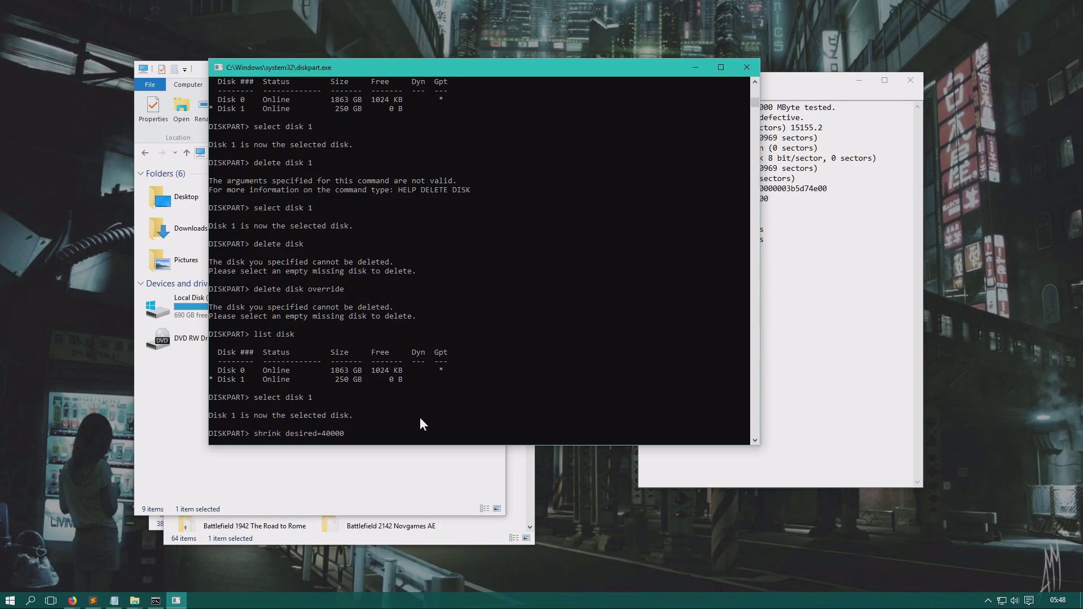
pyautogui.press('Down')
pyautogui.press('Up')
pyautogui.press('Up')
pyautogui.press('Up')
pyautogui.press('Up')
pyautogui.press('Up')
pyautogui.press('Up')
pyautogui.press('Up')
pyautogui.press('Up')
pyautogui.press('Up')
pyautogui.press('Up')
pyautogui.press('Up')
pyautogui.press('Up')
pyautogui.press('Up')
pyautogui.press('Up')
pyautogui.press('Up')
pyautogui.press('Up')
pyautogui.press('Up')
pyautogui.press('Up')
pyautogui.press('BackSpace')
pyautogui.press('BackSpace')
pyautogui.press('BackSpace')
pyautogui.press('BackSpace')
pyautogui.press('BackSpace')
pyautogui.press('BackSpace')
pyautogui.press('BackSpace')
pyautogui.press('BackSpace')
pyautogui.press('BackSpace')
pyautogui.write('de')
pyautogui.write('te')
pyautogui.press('BackSpace')
pyautogui.write('elete disk')
pyautogui.press('Return')
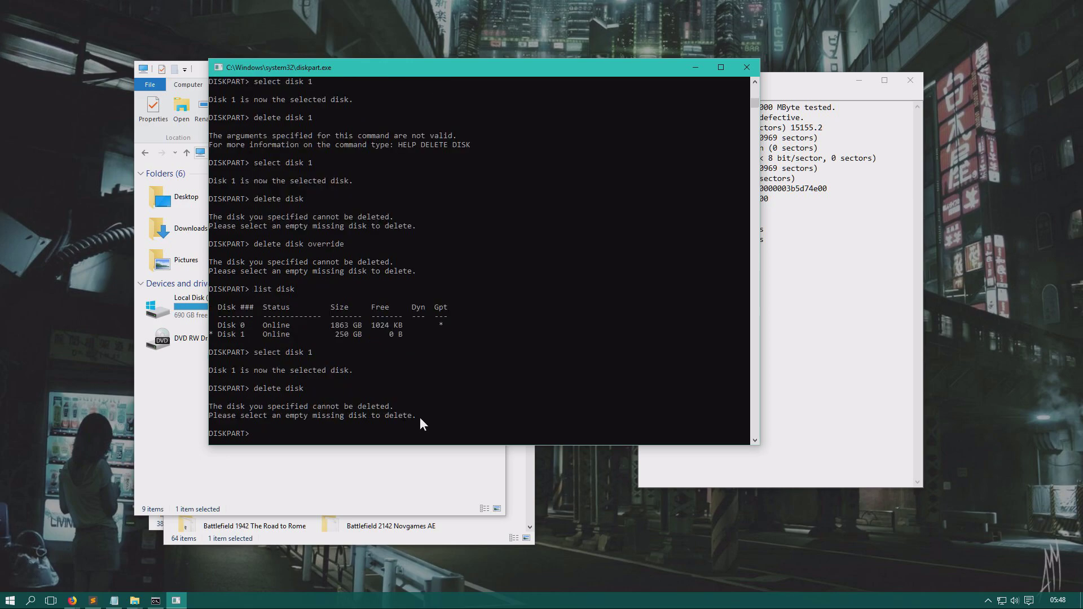
# Run 'delete disk override', see it refused, then minimize and restore the diskpart console
pyautogui.press('Up')
pyautogui.write('override')
pyautogui.press('Return')
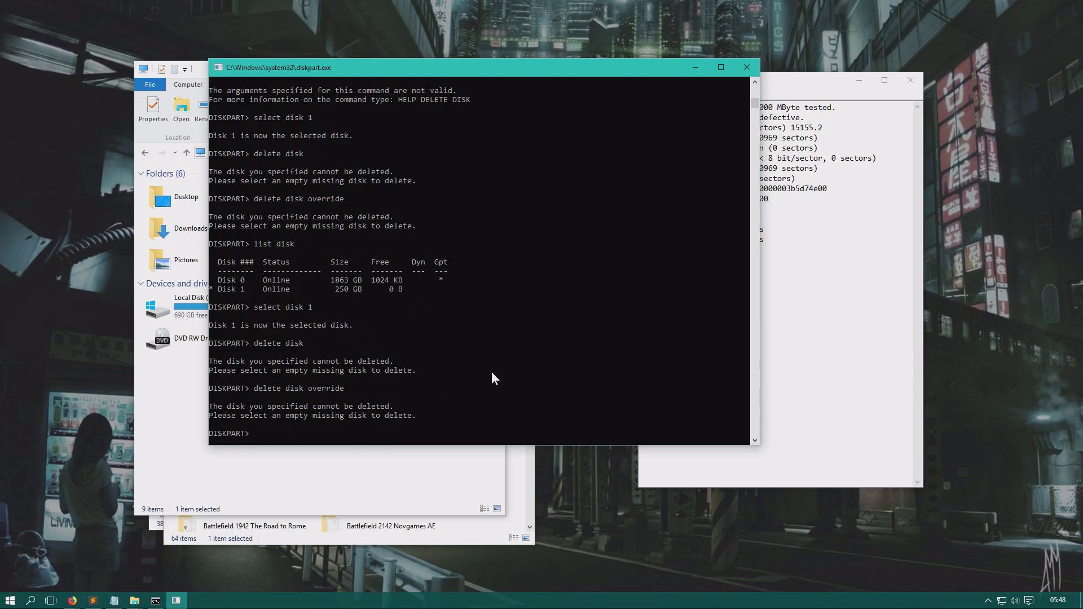
pyautogui.click(703, 62)
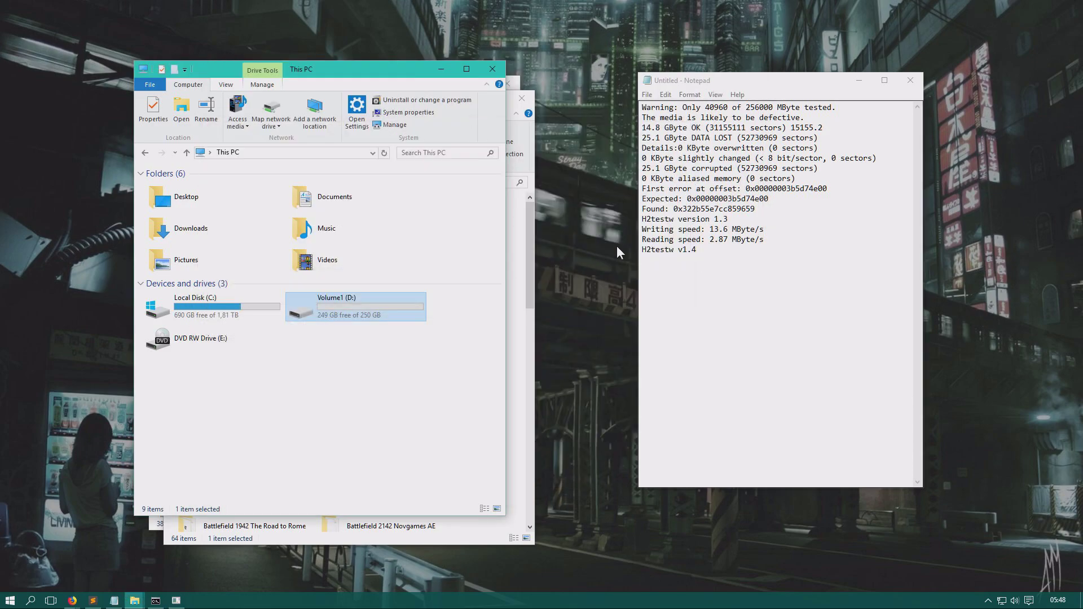
pyautogui.click(177, 599)
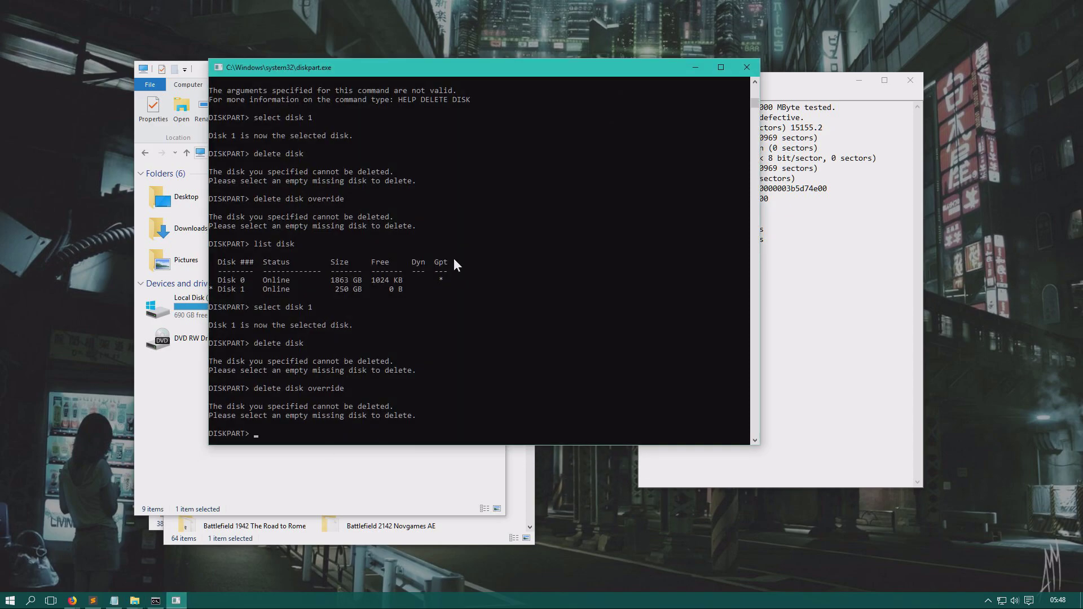
pyautogui.moveTo(180, 601)
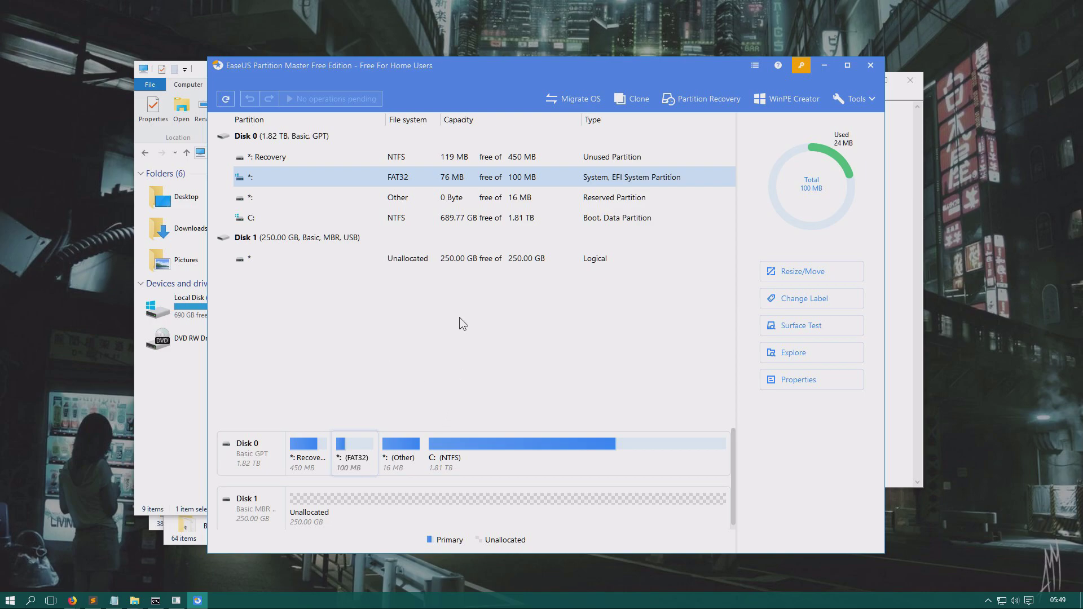
# Start Wipe Data on the 250 GB Disk 1, cancel it, and reopen Disk 1's actions menu
pyautogui.moveTo(446, 65); pyautogui.dragTo(458, 48)
pyautogui.click(456, 485)
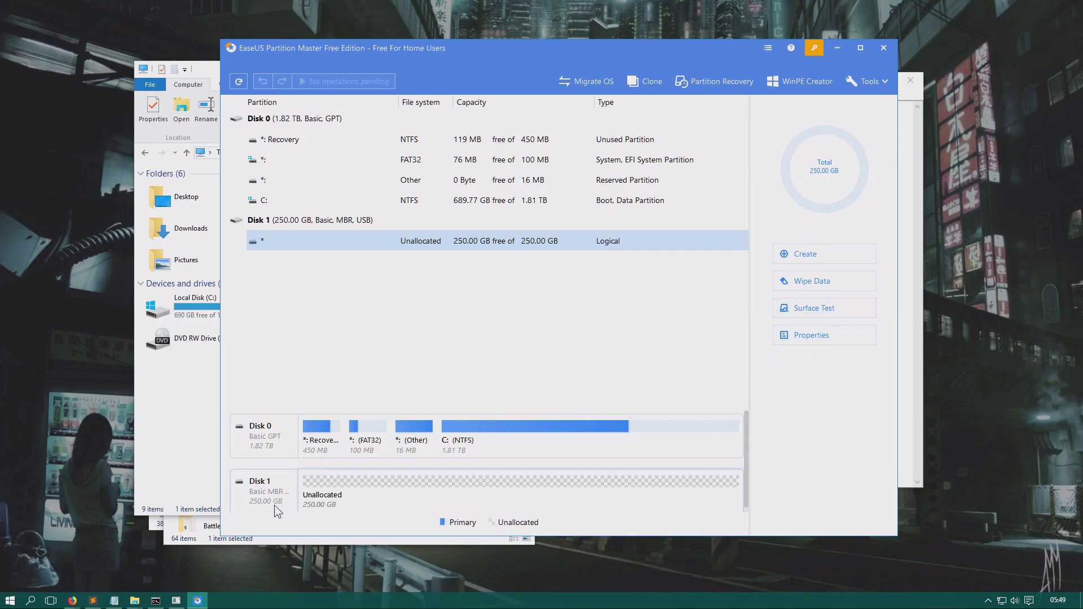
pyautogui.click(274, 487)
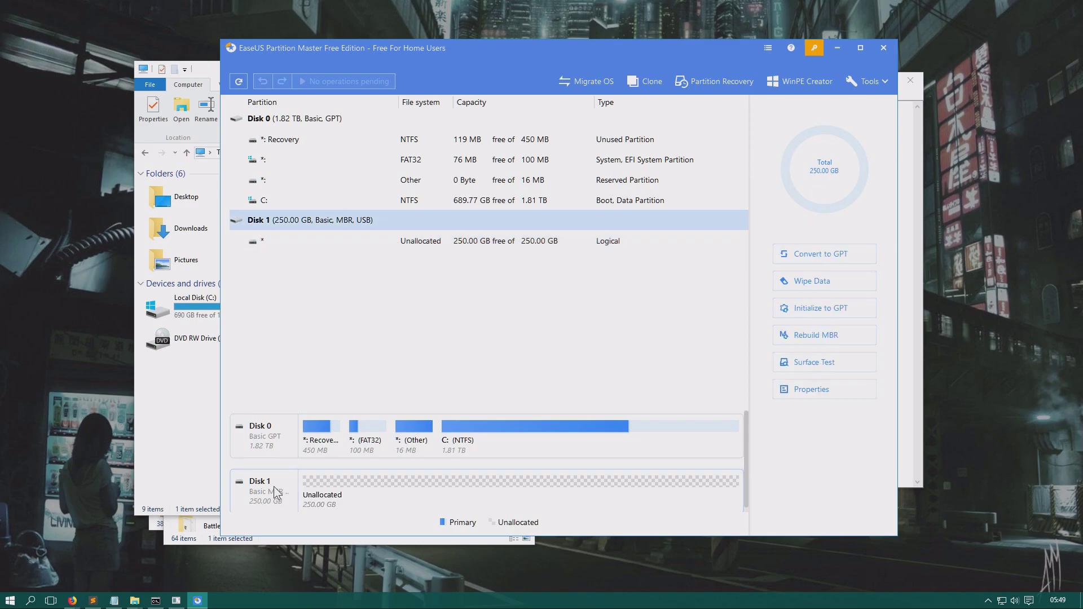
pyautogui.rightClick(273, 486)
pyautogui.click(313, 509)
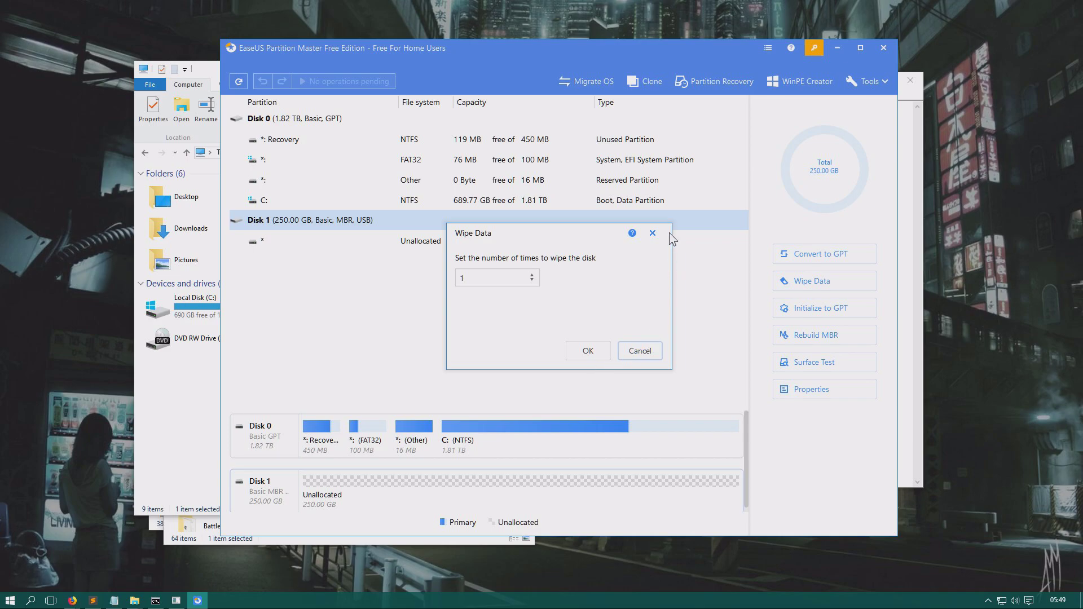
pyautogui.click(653, 233)
pyautogui.rightClick(287, 495)
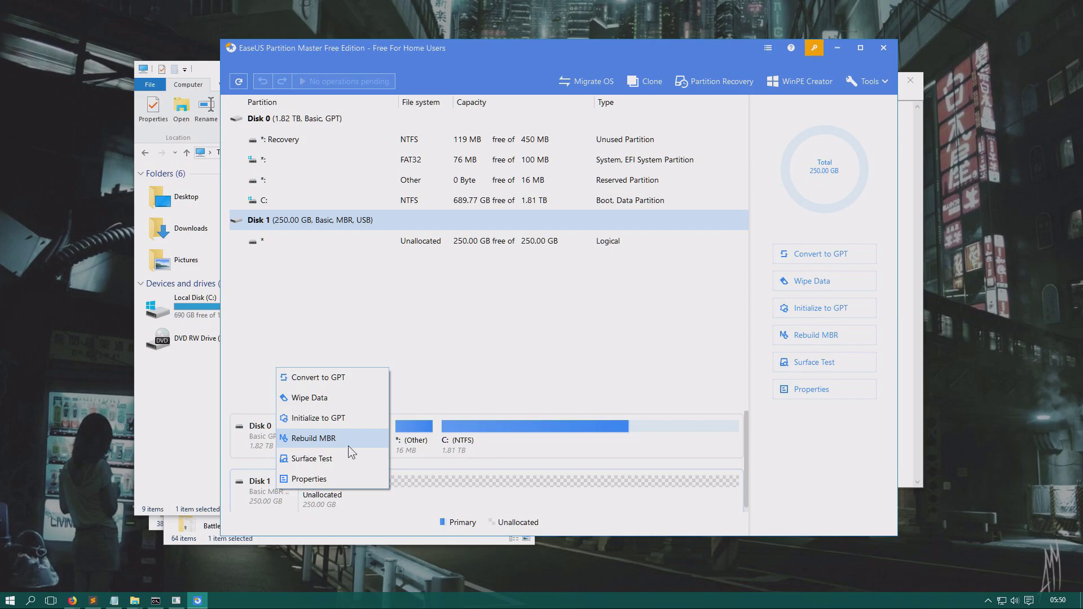
pyautogui.click(338, 457)
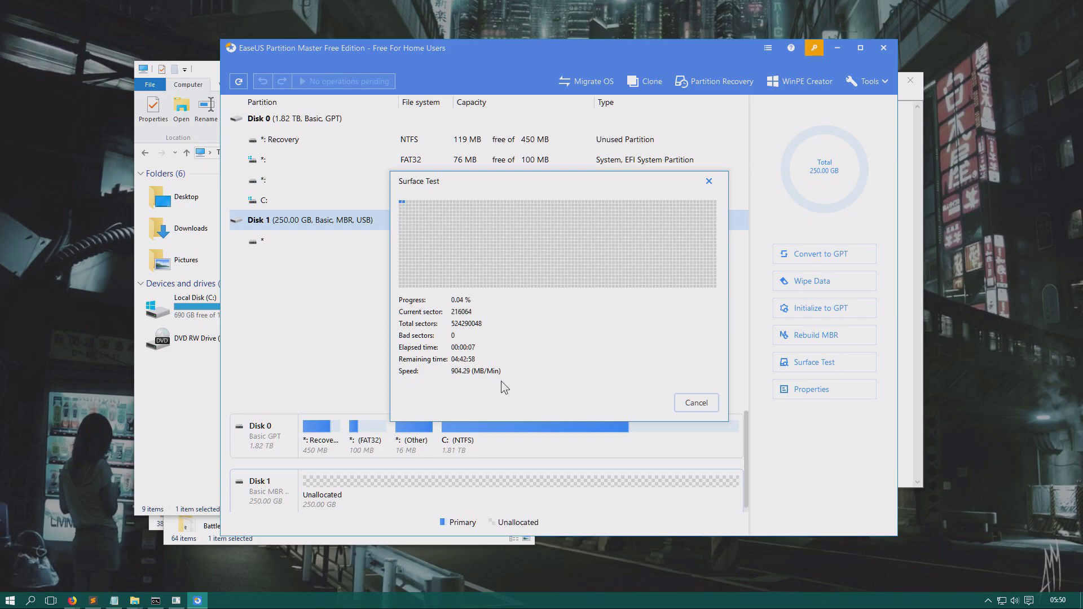
pyautogui.click(694, 403)
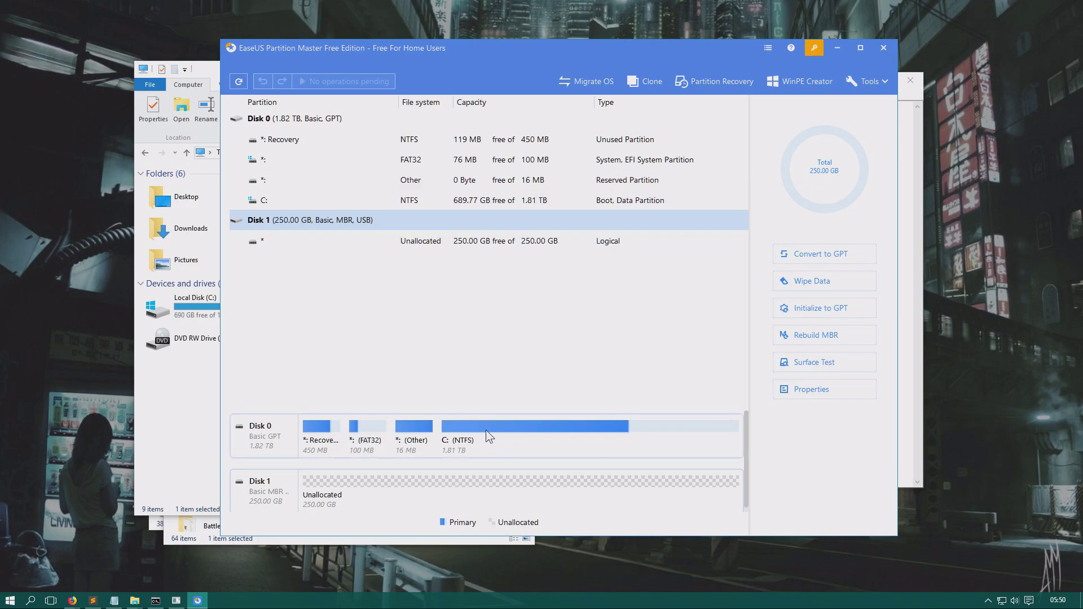
pyautogui.rightClick(280, 486)
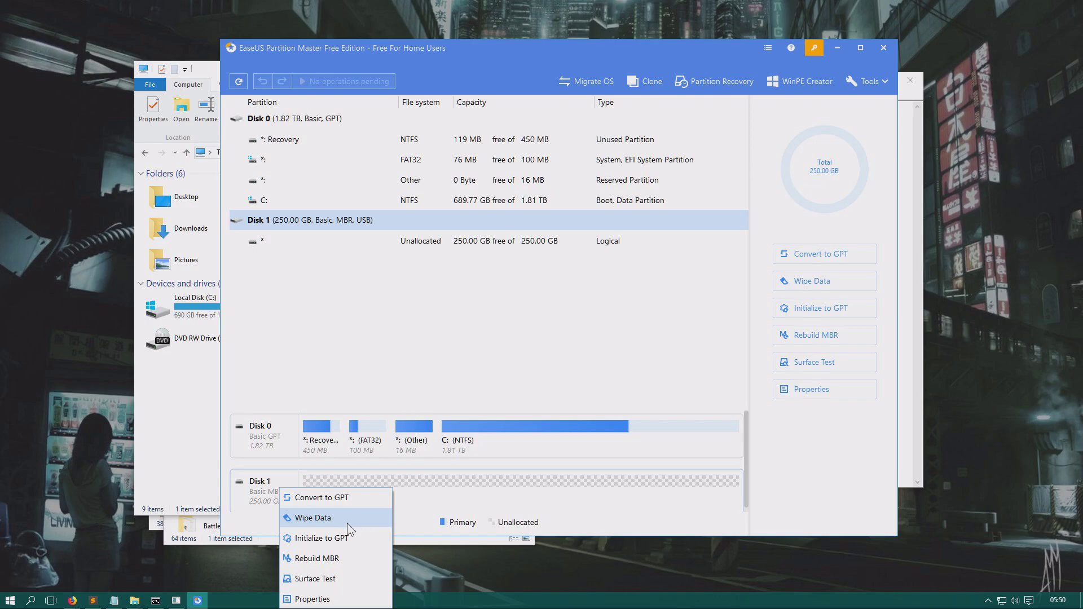
pyautogui.click(338, 560)
pyautogui.click(528, 283)
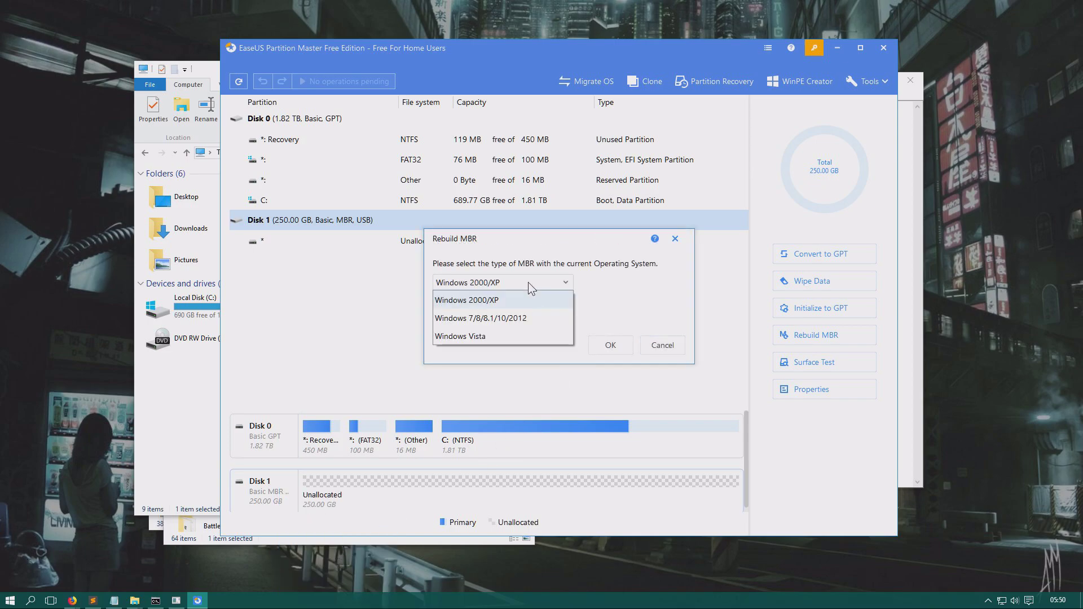
pyautogui.click(680, 235)
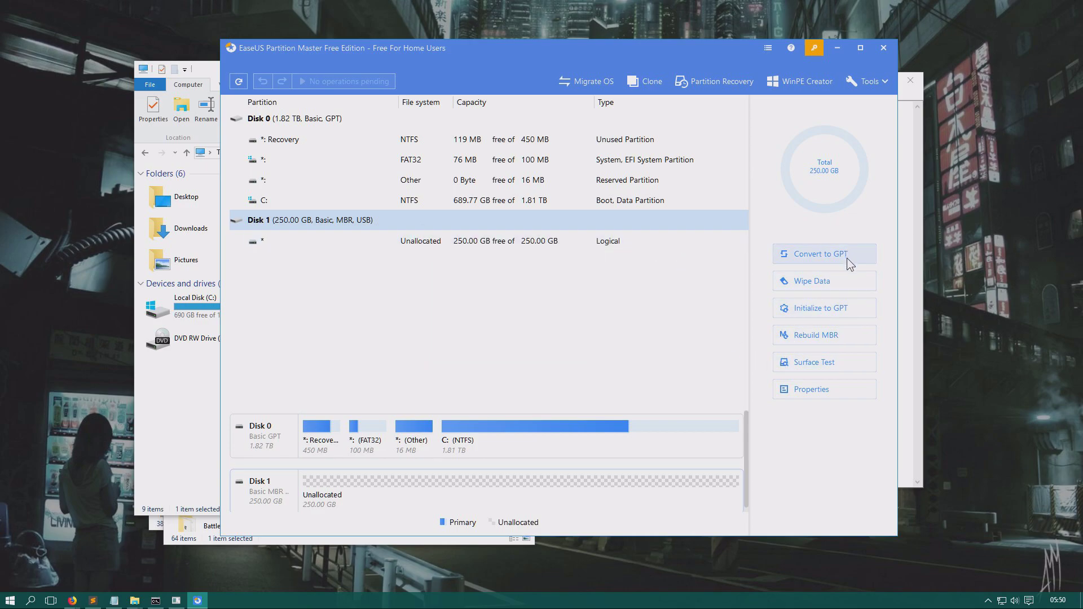
pyautogui.click(368, 483)
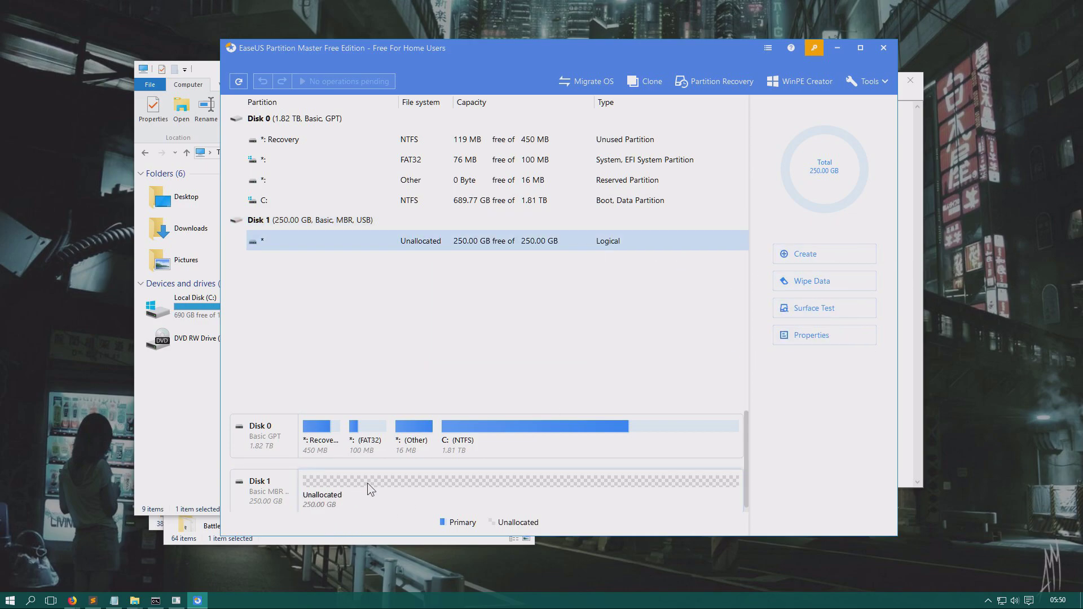
pyautogui.rightClick(425, 481)
# Create a new partition in the unallocated space, sized 14.5 GB from H2testw's 14.8 figure
pyautogui.click(447, 488)
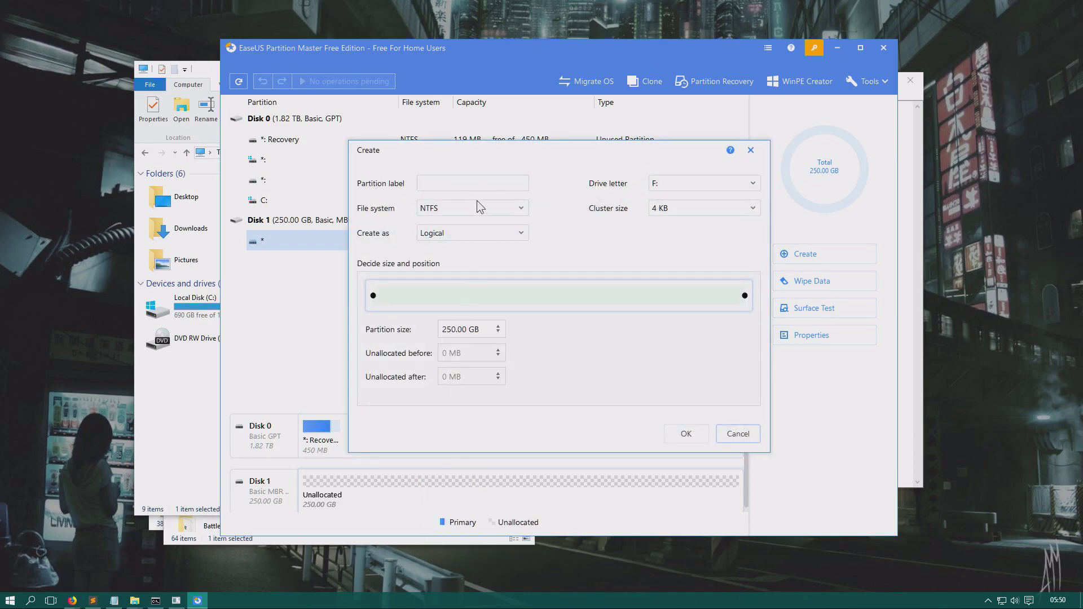
pyautogui.click(437, 331)
pyautogui.click(114, 601)
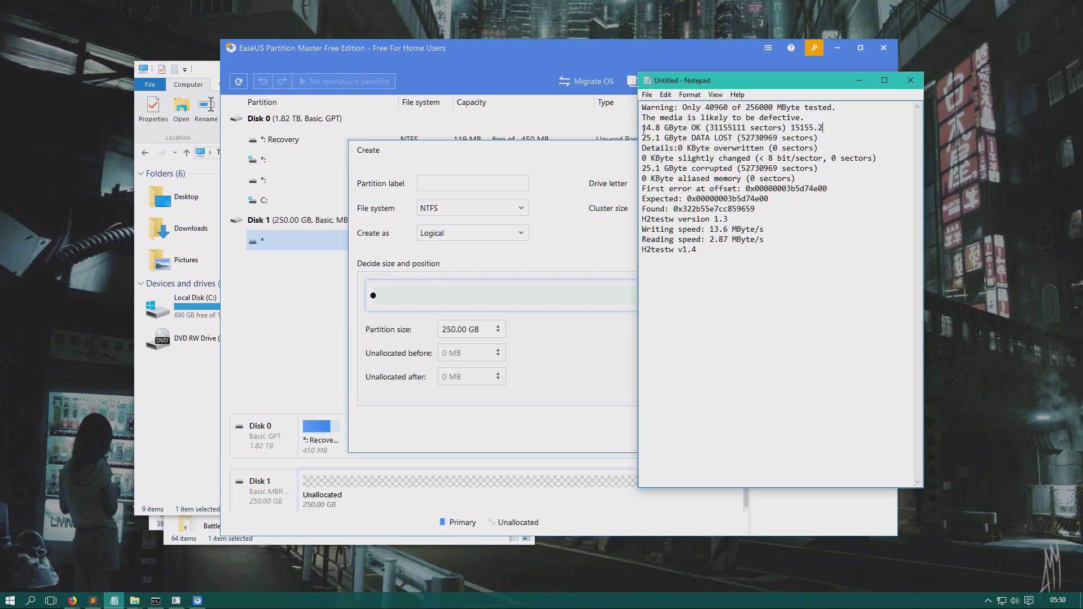
pyautogui.moveTo(644, 130)
pyautogui.mouseDown()
pyautogui.moveTo(677, 131)
pyautogui.moveTo(662, 128)
pyautogui.mouseUp()
pyautogui.hotkey('ctrl', 'c')
pyautogui.click(468, 332)
pyautogui.moveTo(469, 332); pyautogui.dragTo(378, 327)
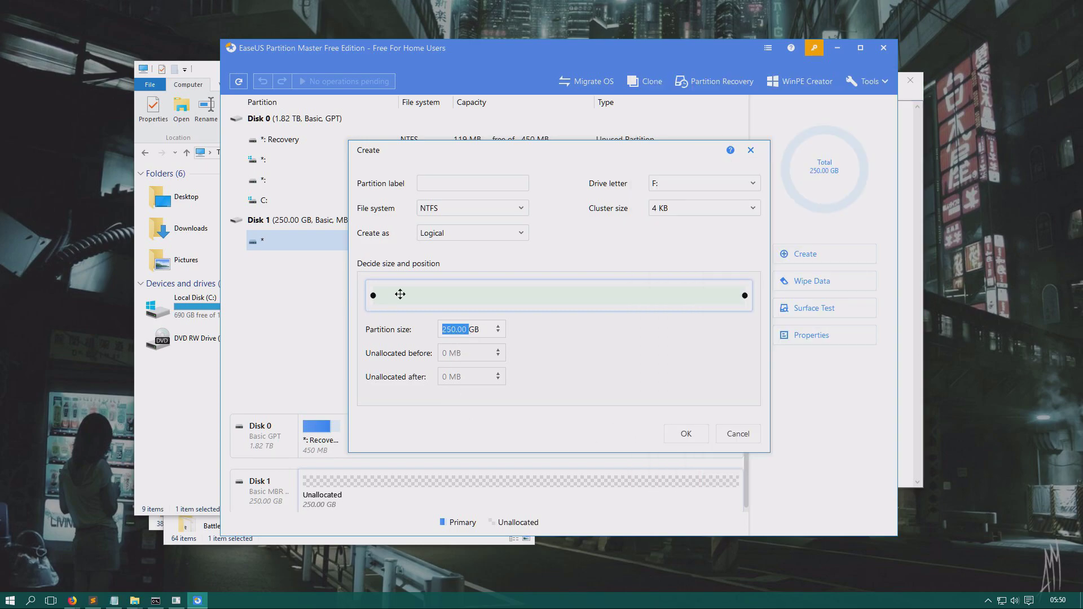
pyautogui.hotkey('ctrl', 'v')
pyautogui.press('BackSpace')
pyautogui.write('54')
pyautogui.press('BackSpace')
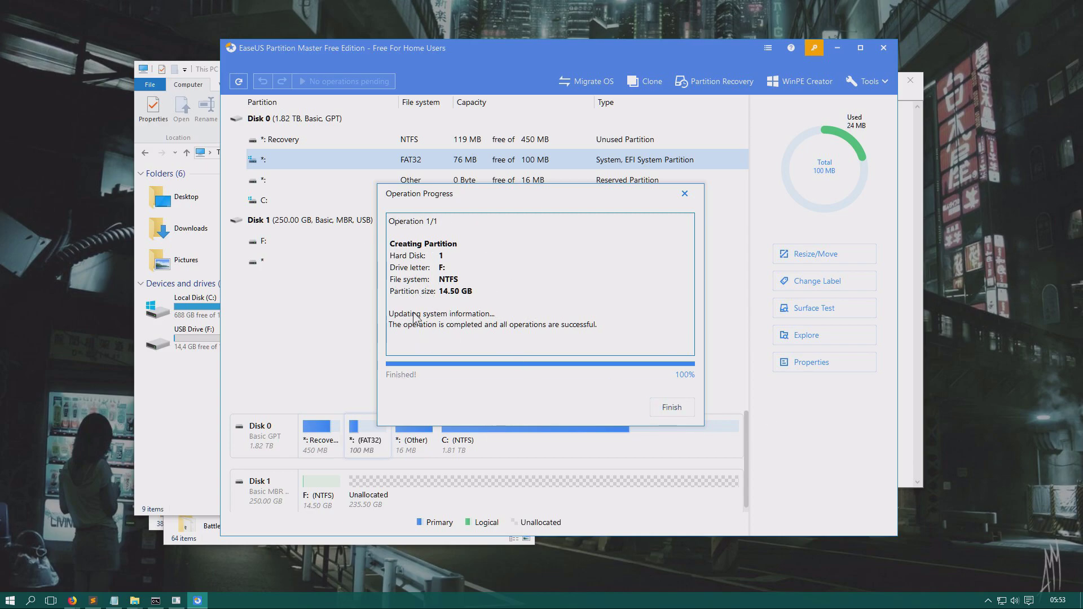
# Close the operation report and explore F:, finding only System Volume Information
pyautogui.click(670, 408)
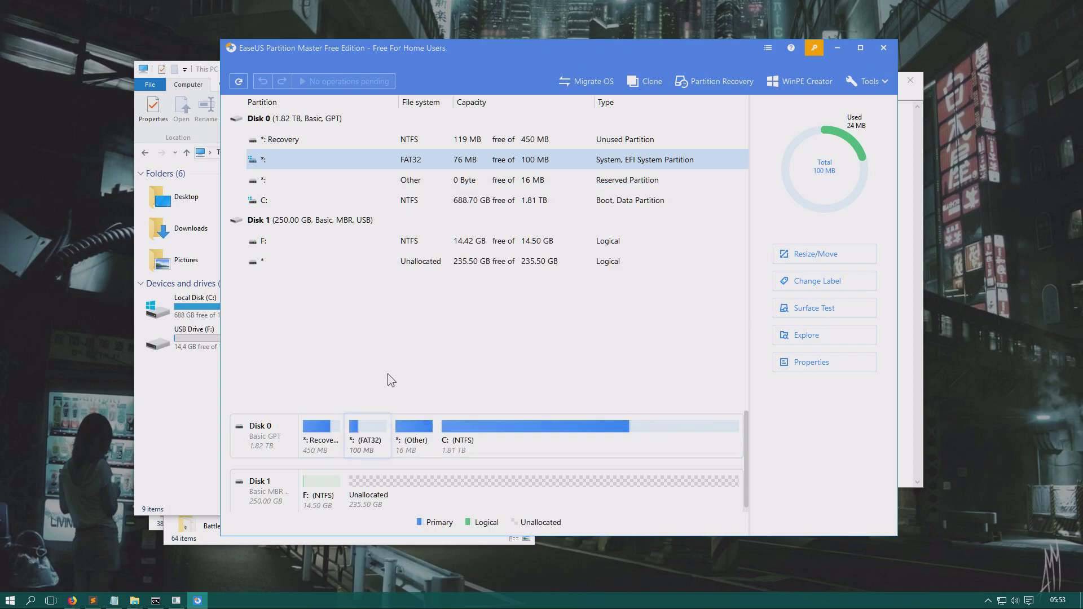
pyautogui.click(329, 497)
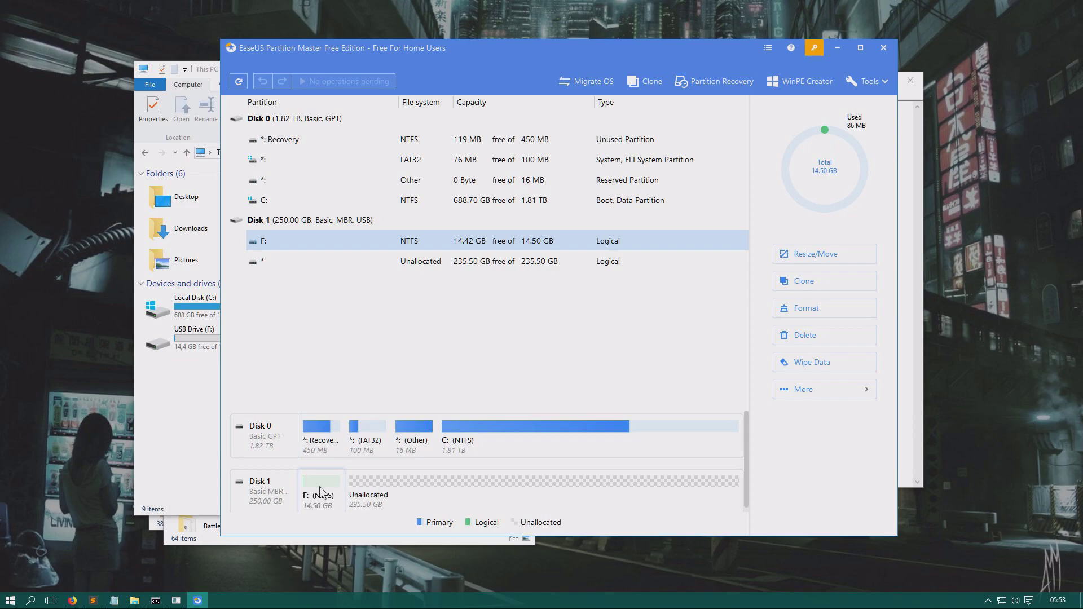
pyautogui.doubleClick(320, 492)
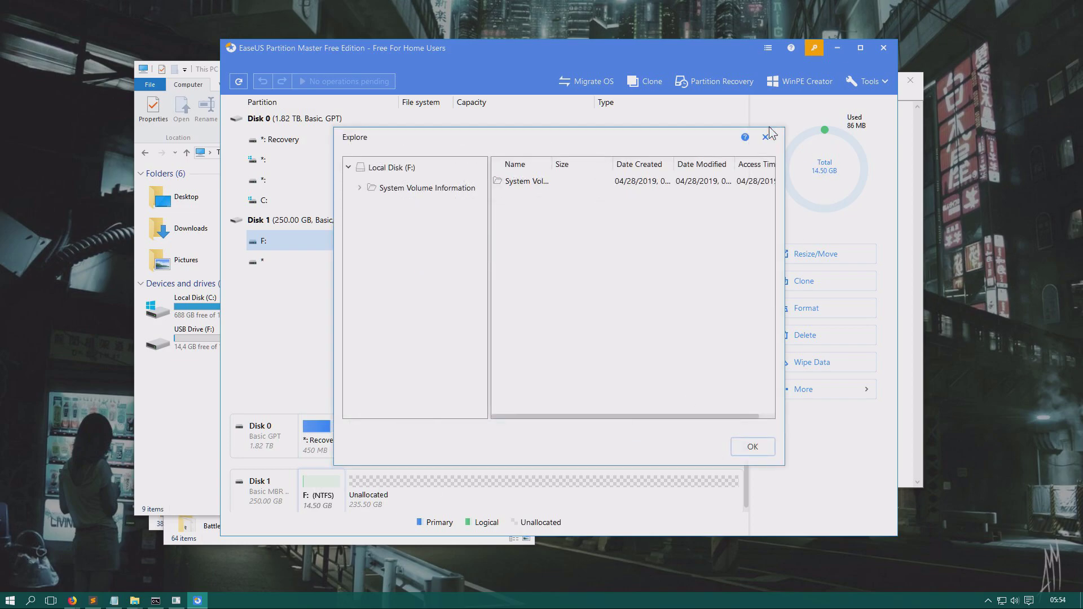
pyautogui.click(754, 447)
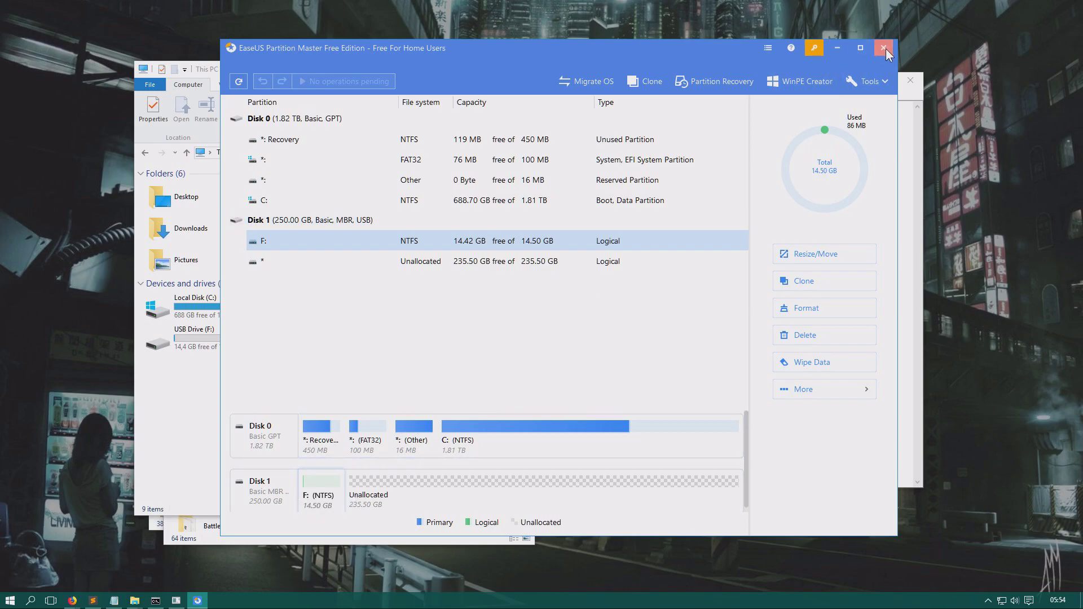
# Open USB Drive (F:) from This PC to confirm it's empty, then go back
pyautogui.click(186, 361)
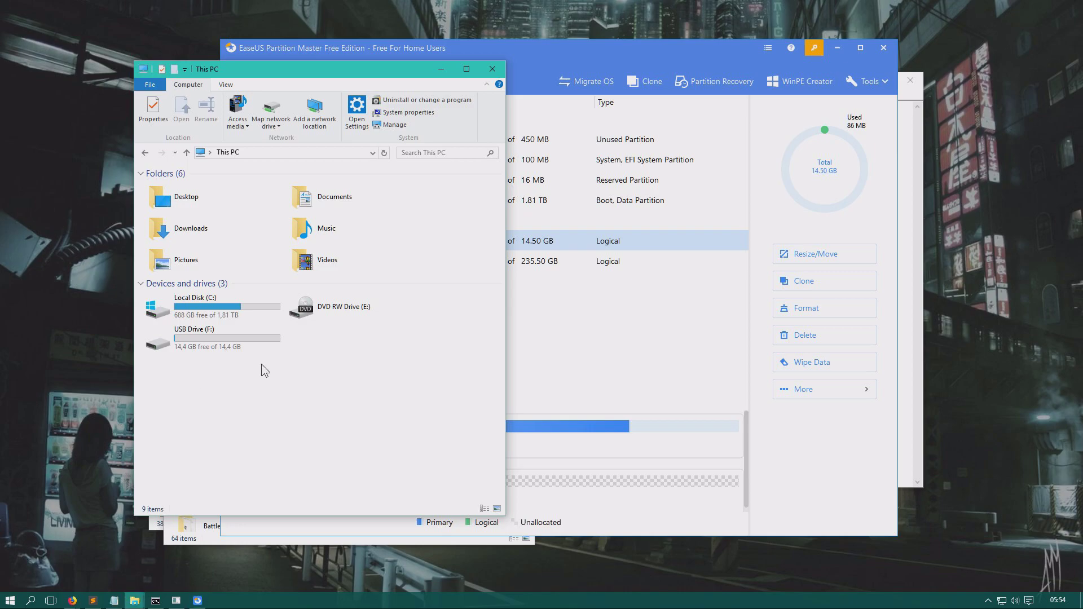
pyautogui.moveTo(422, 85); pyautogui.dragTo(613, 86)
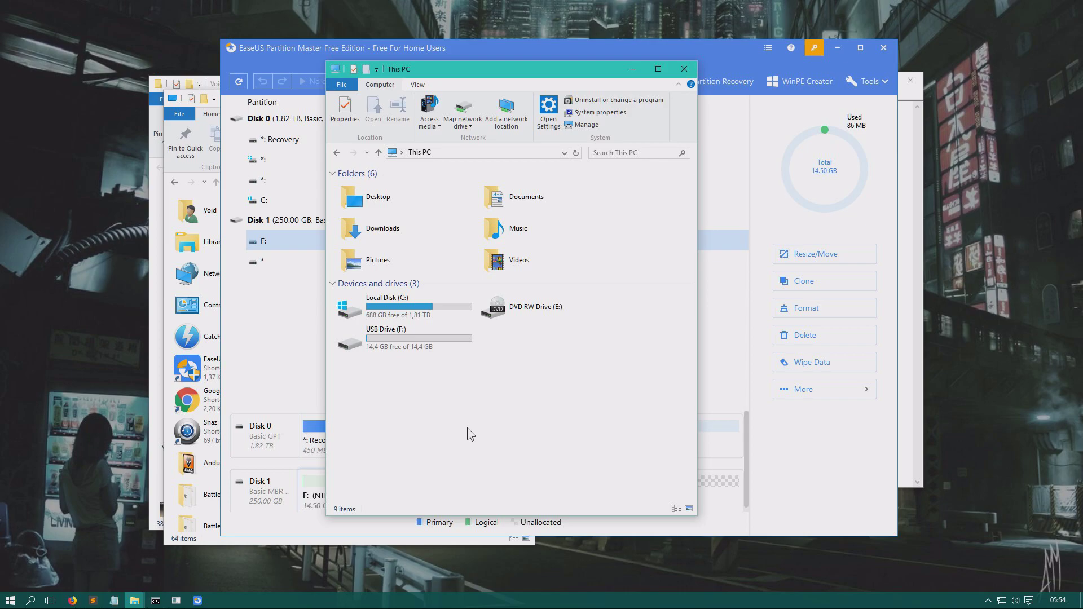
pyautogui.doubleClick(401, 339)
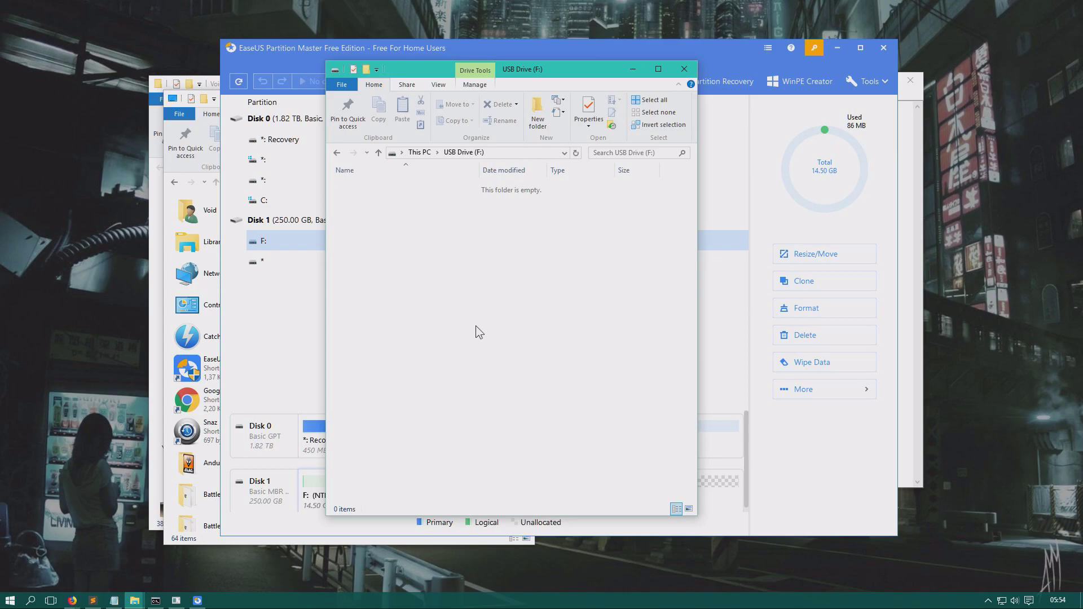
pyautogui.hotkey('alt', 'Left')
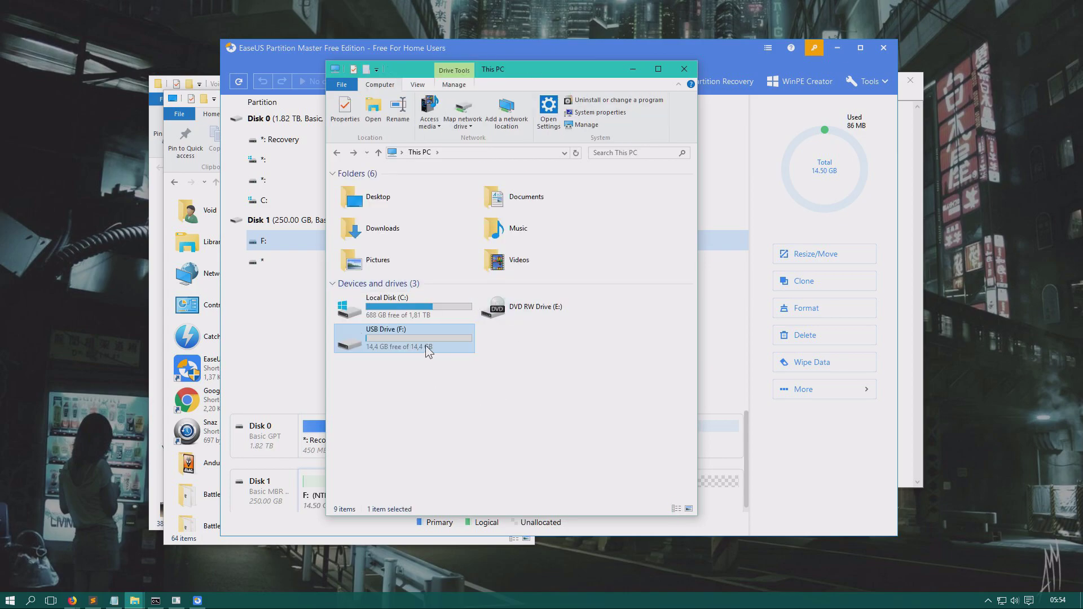